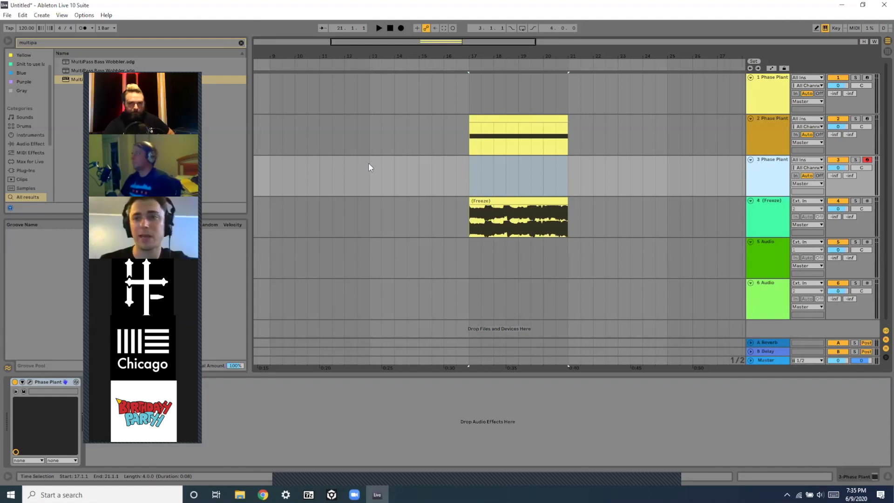
Open the Phase Plant instrument on track 3 and add an Analog generator.
left_click(29, 382)
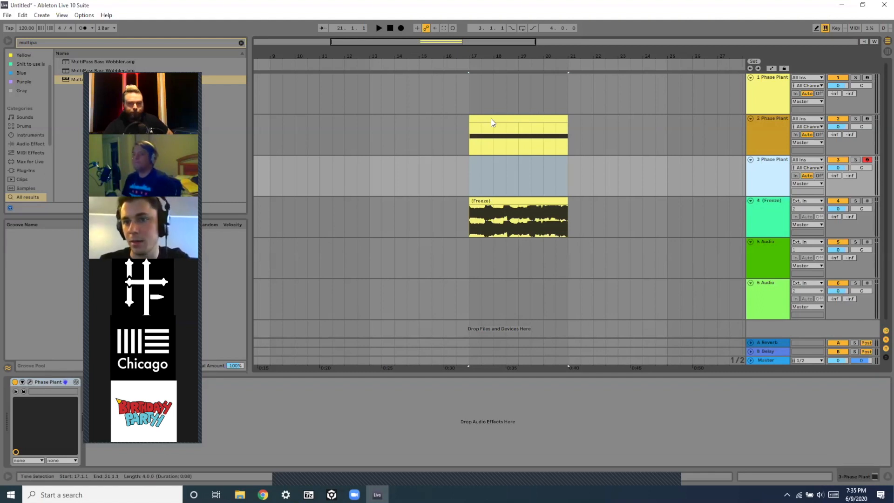
left_click(579, 70)
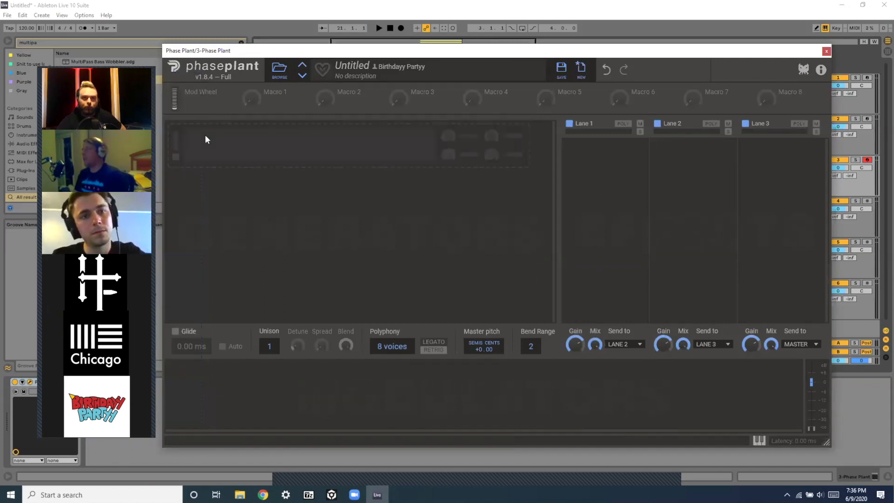
left_click(205, 137)
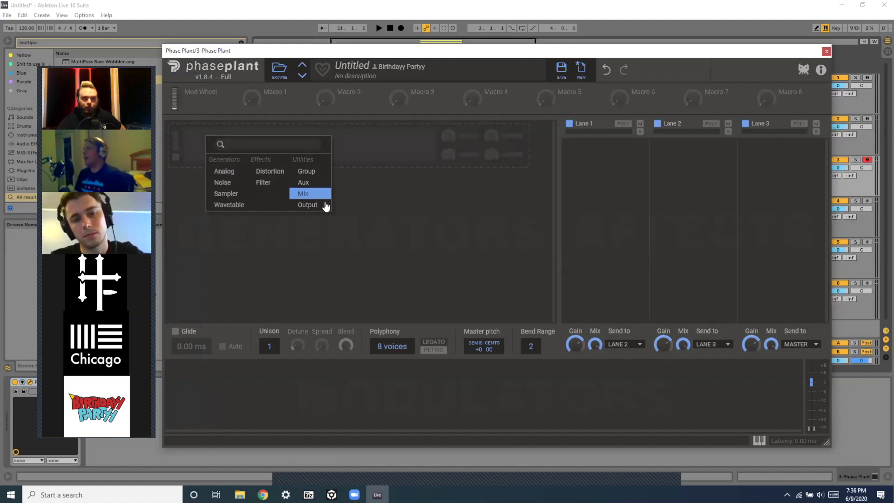
left_click(216, 171)
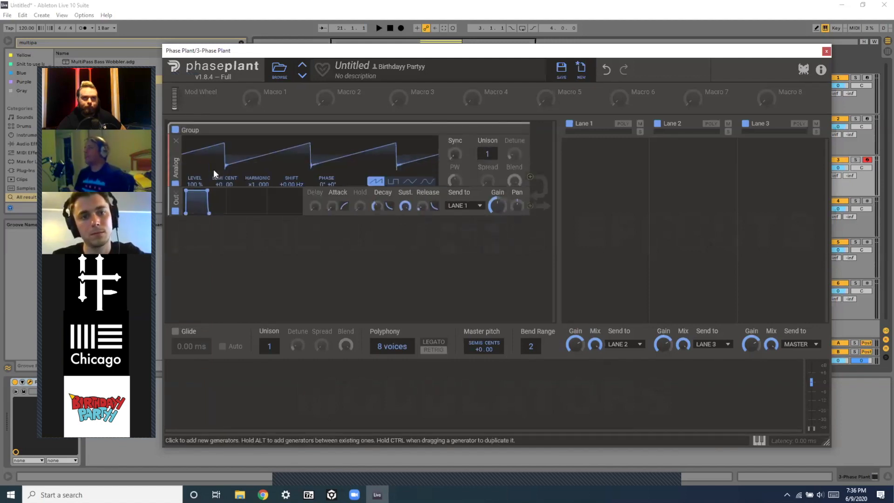
left_click(193, 247)
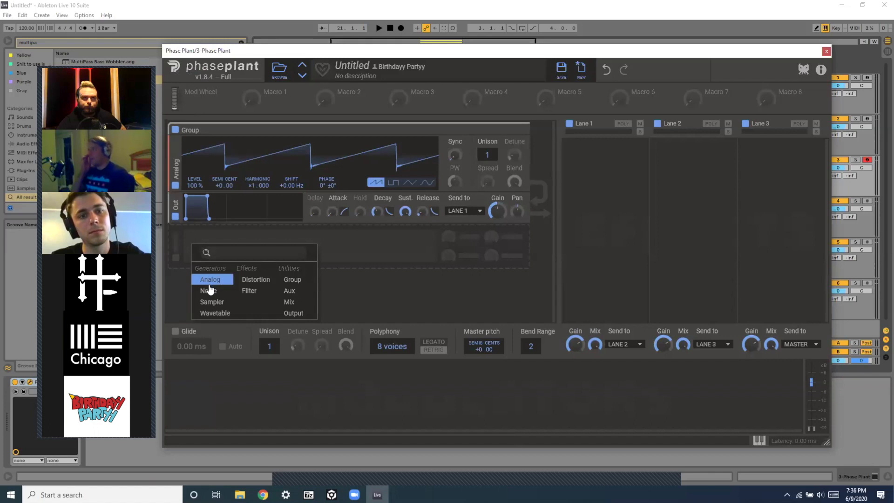
left_click(214, 295)
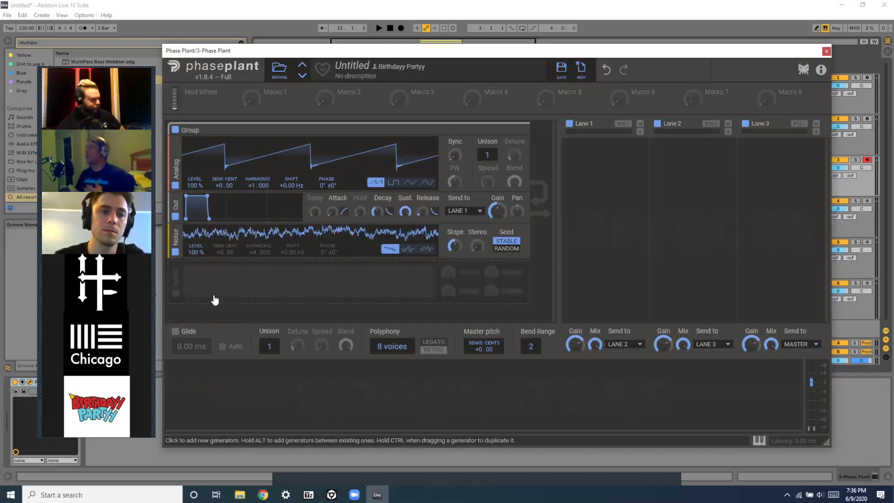
left_click(177, 231)
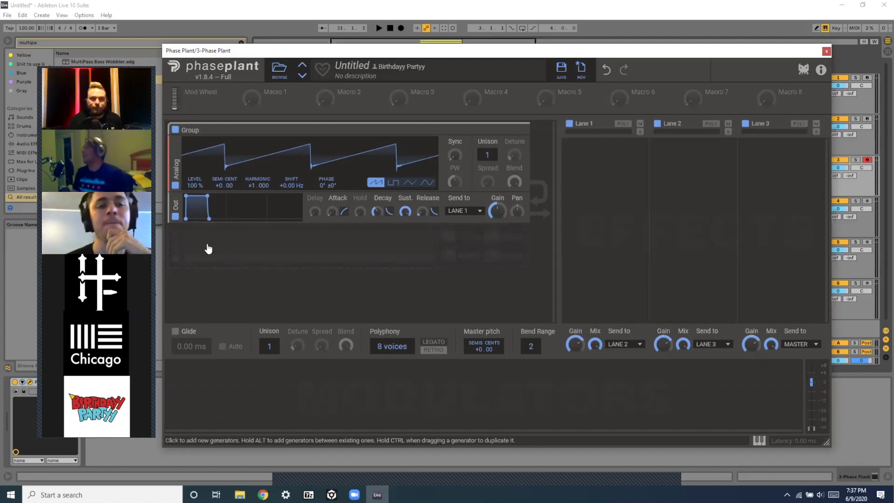
Tune the first Analog oscillator down to -24 semitones.
left_click(173, 259)
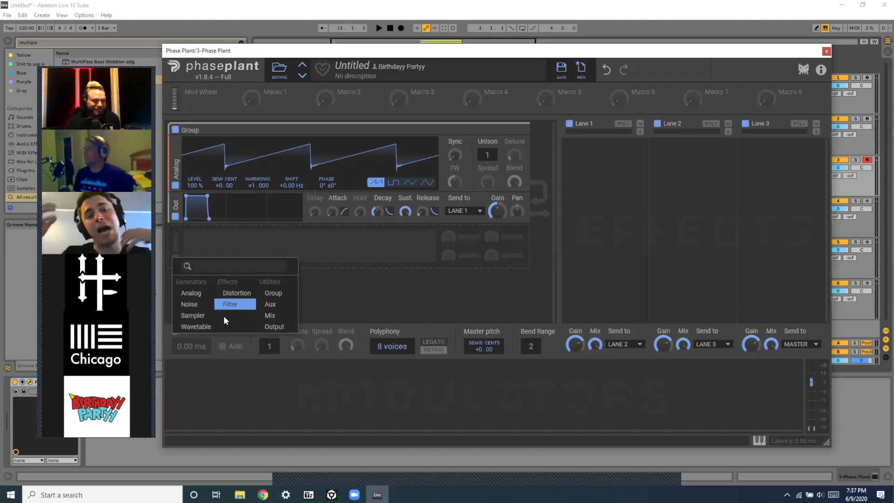
left_click(174, 230)
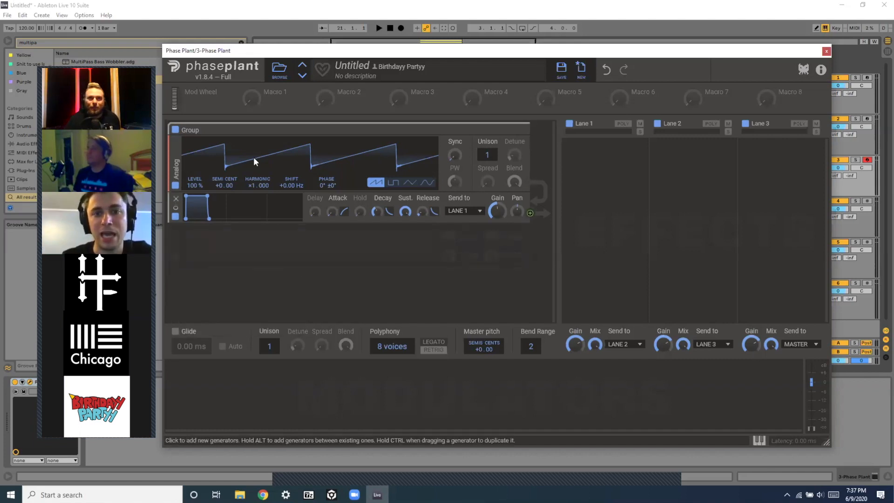
left_click_drag(223, 180, 222, 209)
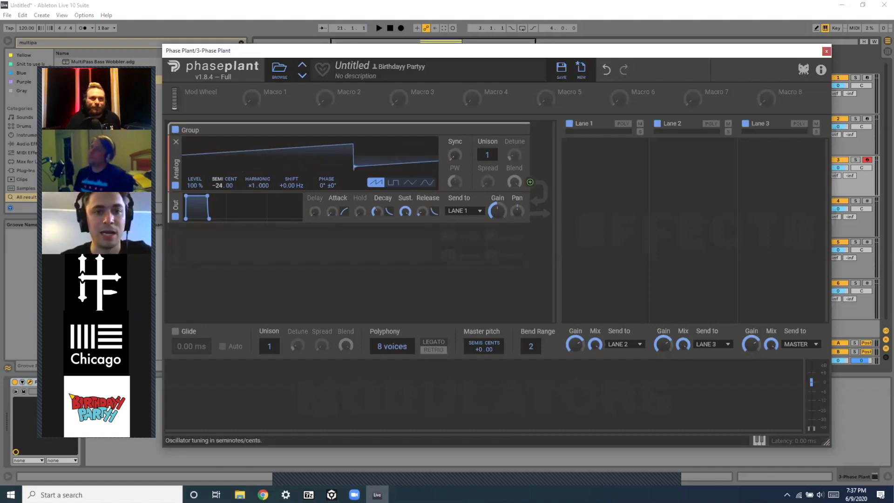
Add a second Analog generator and switch its waveform to triangle.
left_click(179, 259)
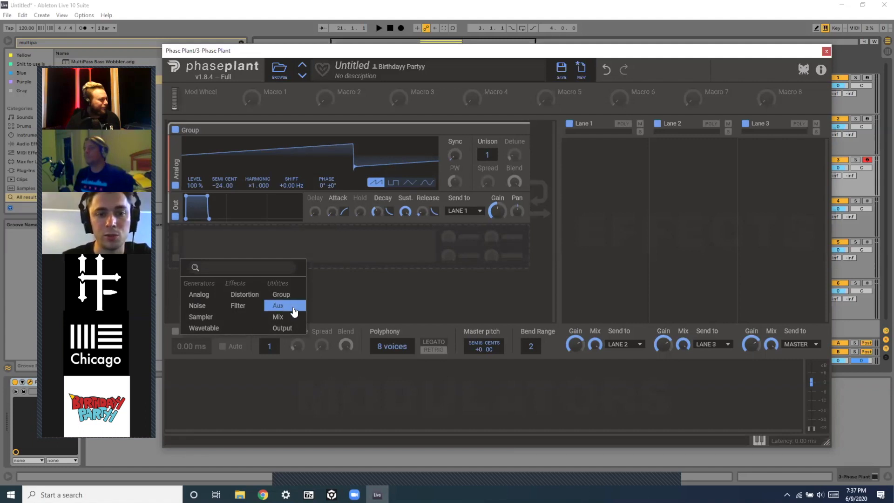
left_click(208, 296)
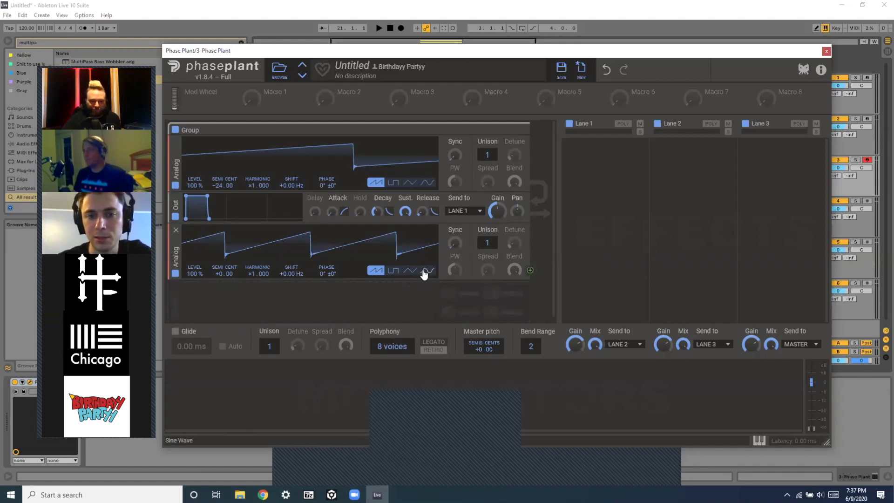
left_click(405, 273)
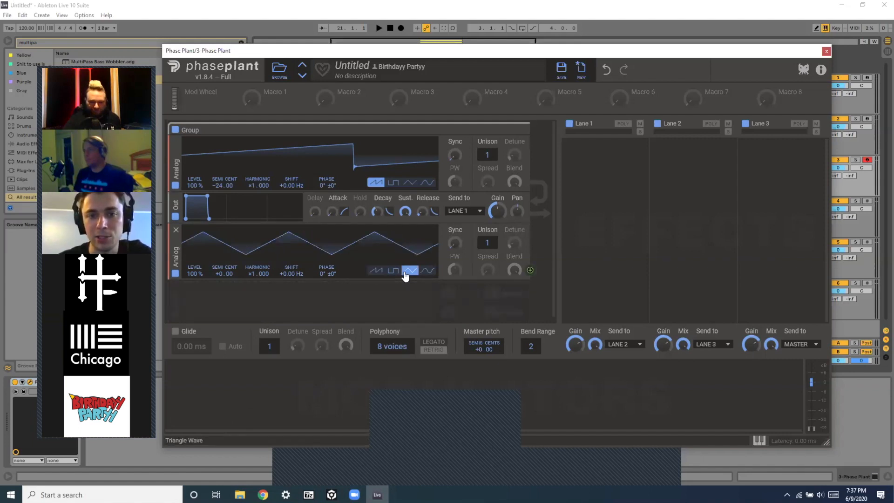
Route the second oscillator's output to modulate the first oscillator's phase.
left_click(531, 271)
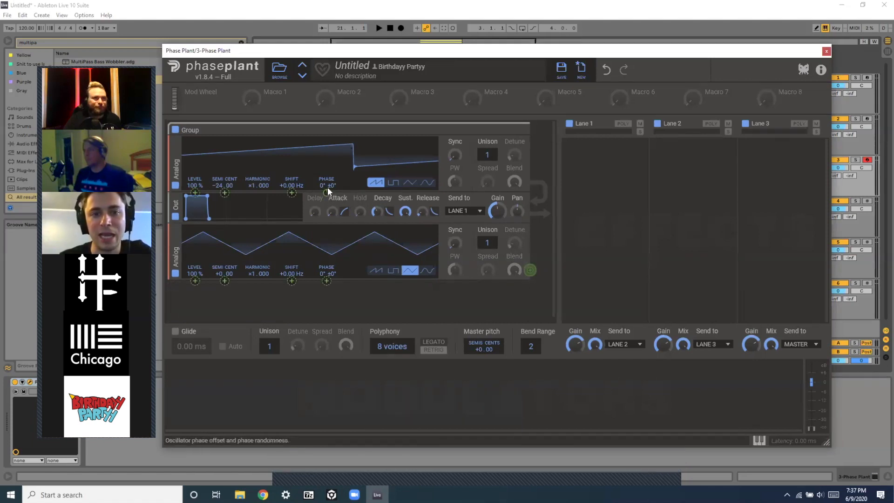
left_click_drag(326, 192, 325, 207)
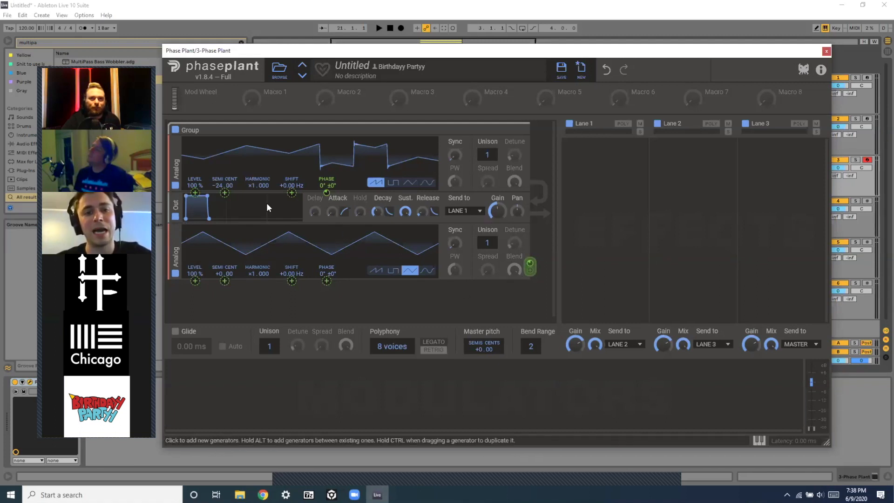
Set the second oscillator's level to 25%.
mouse_move(170, 249)
left_mouse_down()
mouse_move(171, 220)
mouse_move(171, 256)
left_mouse_up()
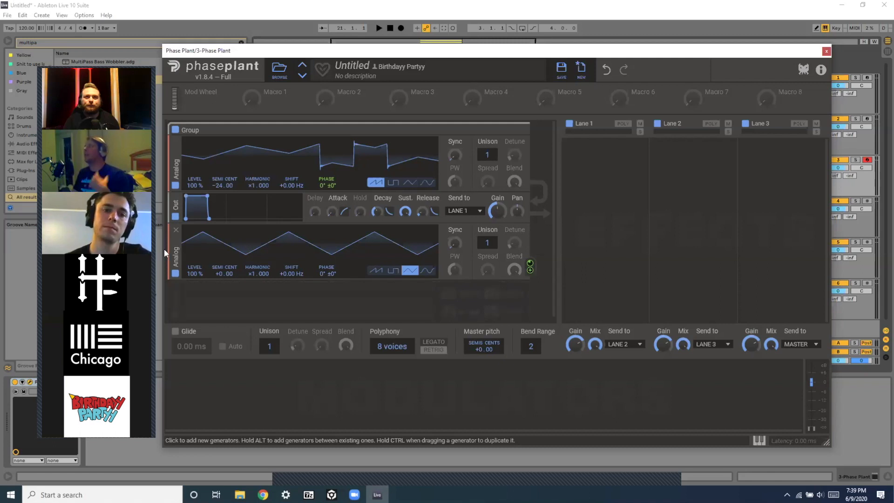
left_click_drag(175, 264, 176, 279)
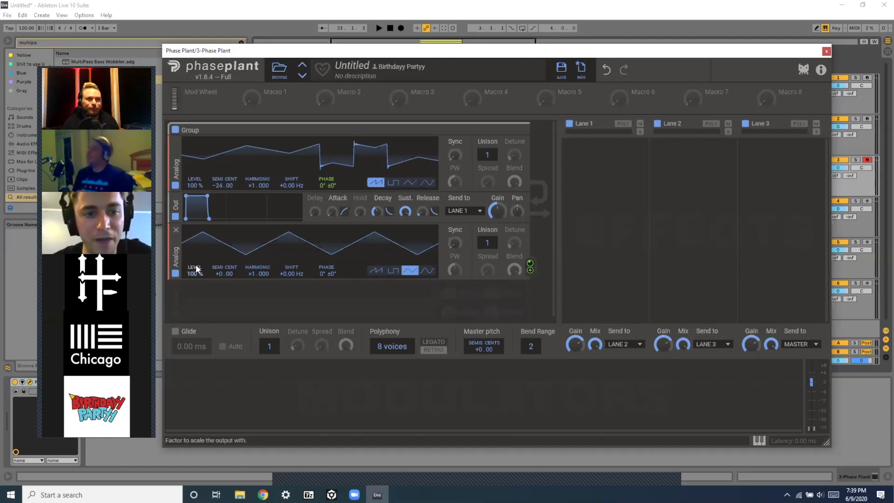
mouse_move(194, 274)
left_mouse_down()
mouse_move(195, 322)
mouse_move(195, 232)
mouse_move(195, 321)
mouse_move(194, 233)
mouse_move(195, 321)
mouse_move(195, 233)
mouse_move(195, 321)
mouse_move(195, 233)
mouse_move(196, 269)
left_mouse_up()
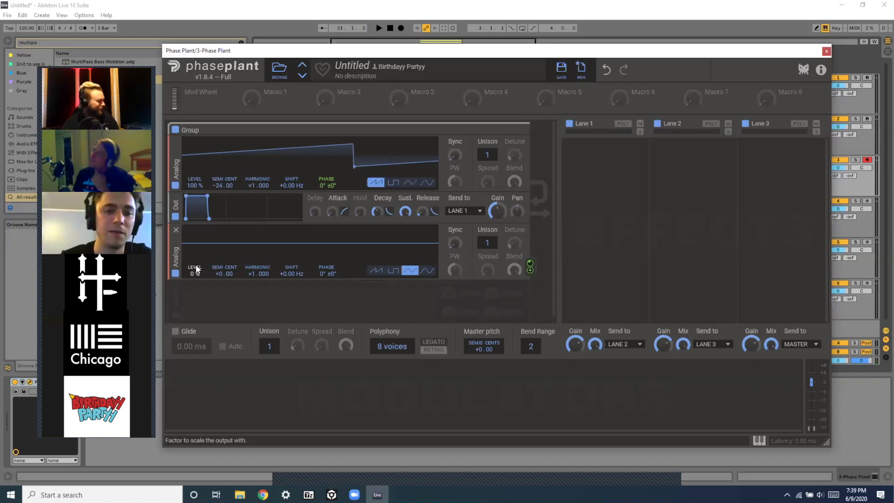
left_click_drag(196, 269, 196, 251)
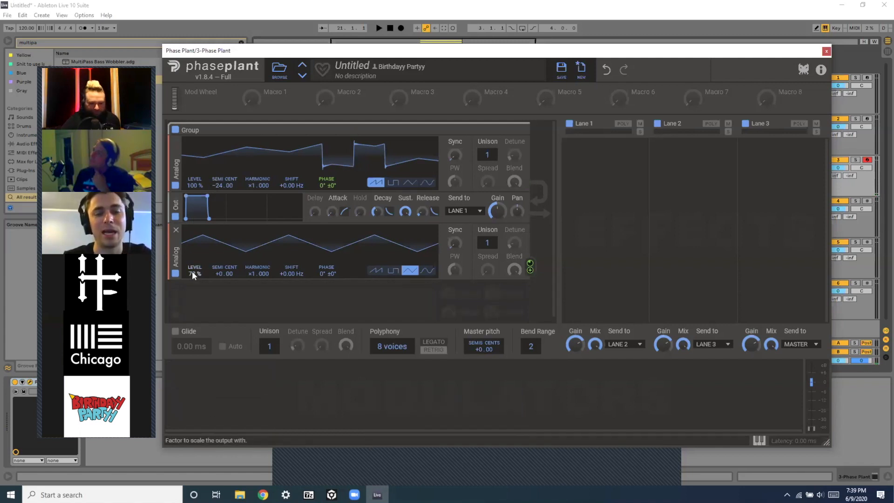
left_click_drag(195, 274, 195, 307)
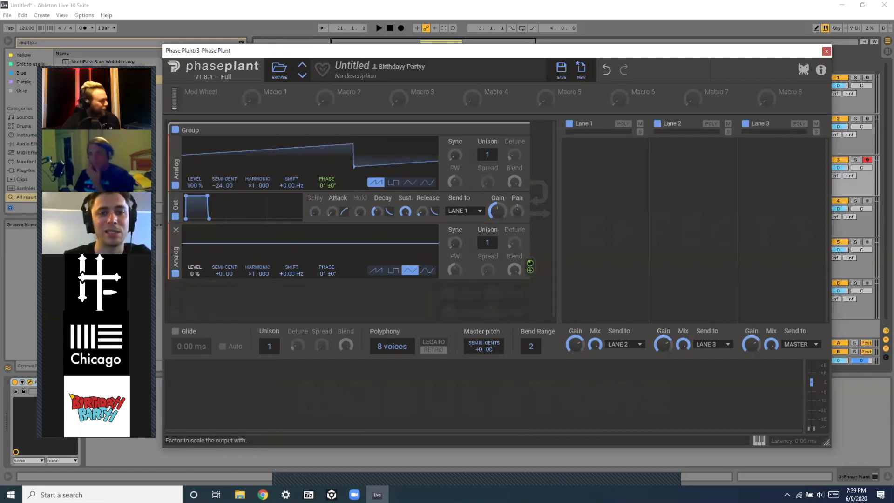
mouse_move(195, 274)
left_mouse_down()
mouse_move(195, 261)
mouse_move(195, 276)
left_mouse_up()
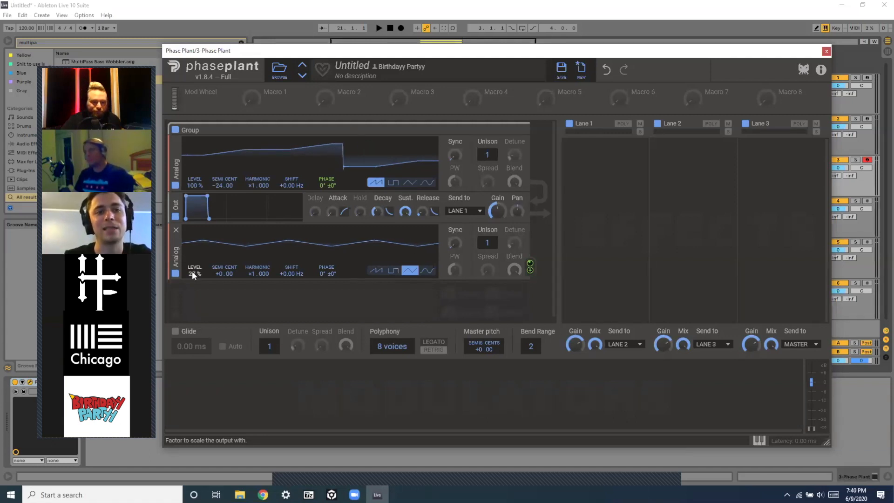
left_click_drag(194, 275, 193, 277)
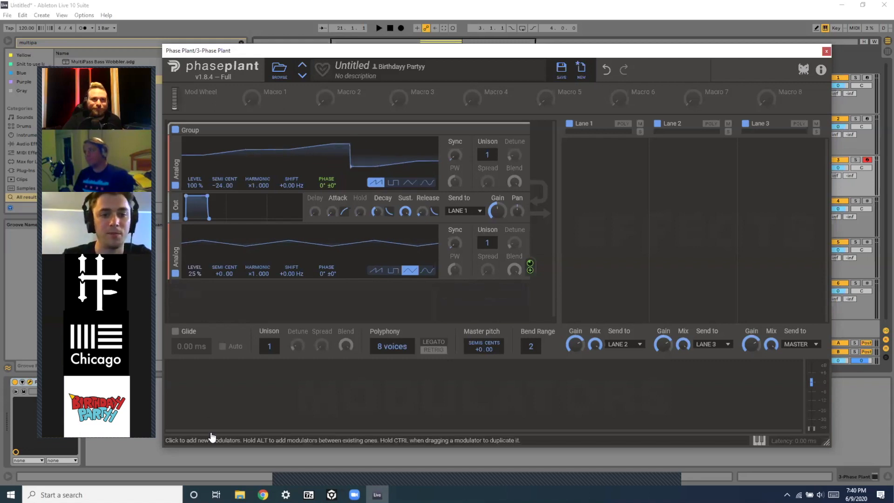
Add an Envelope modulator and assign it to the second oscillator's level.
left_click(189, 393)
left_click(215, 406)
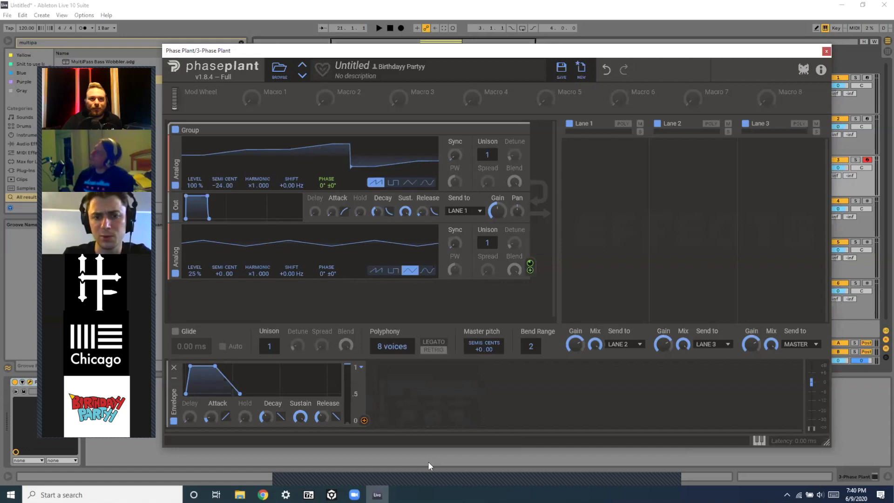
left_click_drag(364, 420, 320, 235)
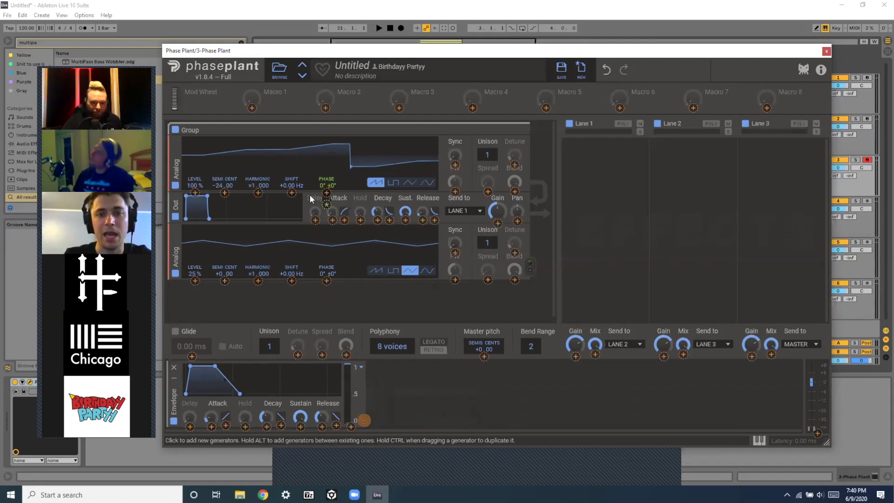
left_click_drag(324, 196, 197, 261)
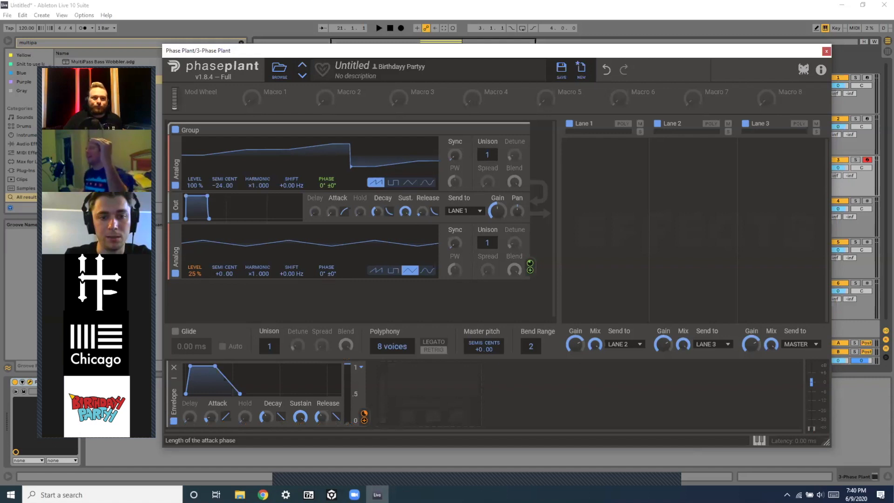
Lengthen the envelope's attack and set its modulation depth on the level to 81%.
left_click_drag(211, 418, 211, 409)
mouse_move(194, 281)
left_mouse_down()
mouse_move(195, 290)
mouse_move(195, 270)
left_mouse_up()
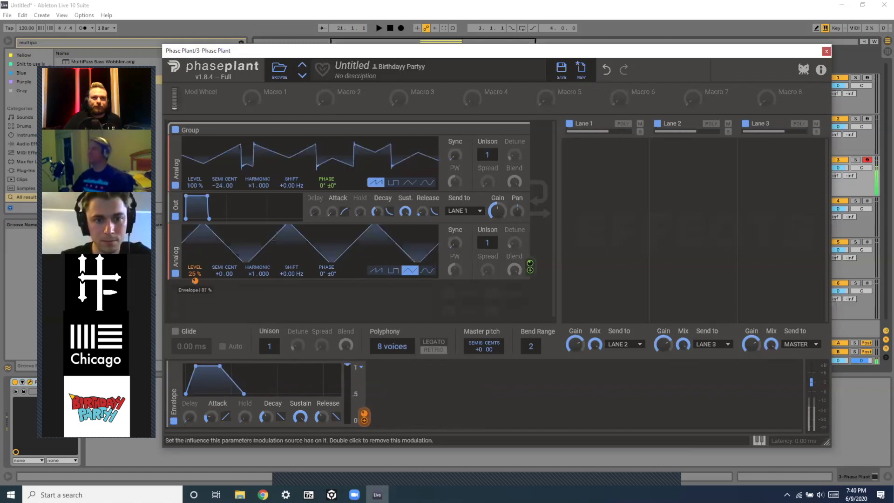
left_click_drag(213, 417, 213, 412)
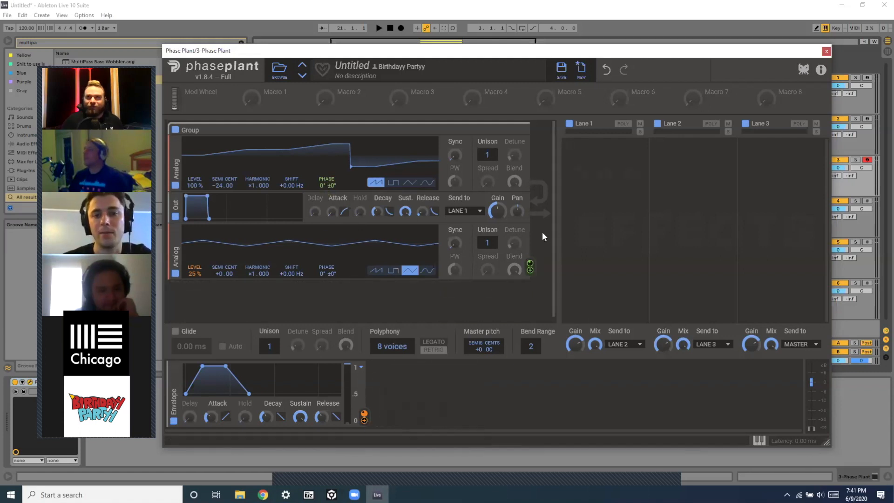
Inspect the modulation amount applied to the first oscillator's phase offset.
left_click(364, 420)
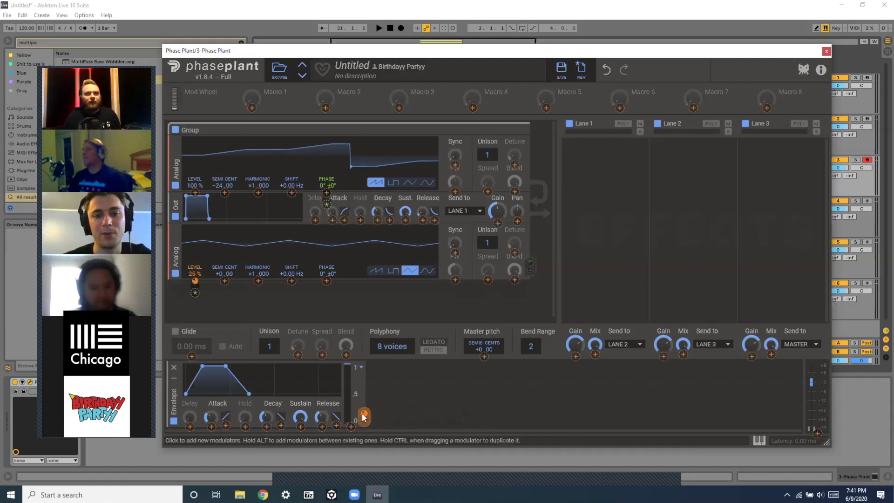
left_click(326, 205)
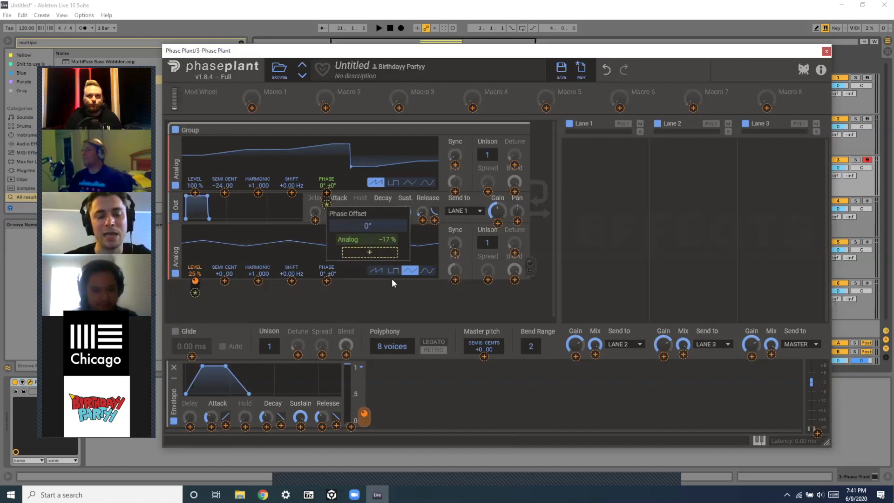
left_click(314, 304)
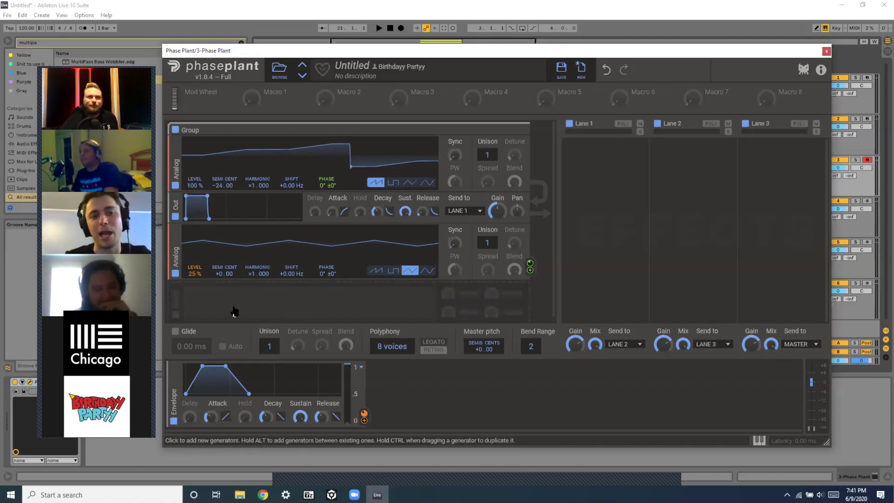
Adjust the second oscillator's sync multiplier.
mouse_move(451, 245)
left_mouse_down()
mouse_move(451, 219)
mouse_move(457, 249)
left_mouse_up()
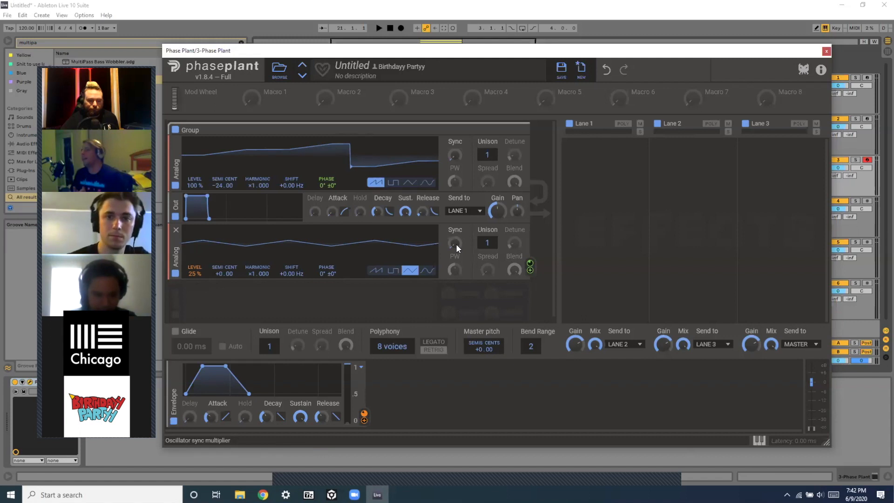
mouse_move(455, 243)
left_mouse_down()
mouse_move(455, 233)
mouse_move(455, 241)
left_mouse_up()
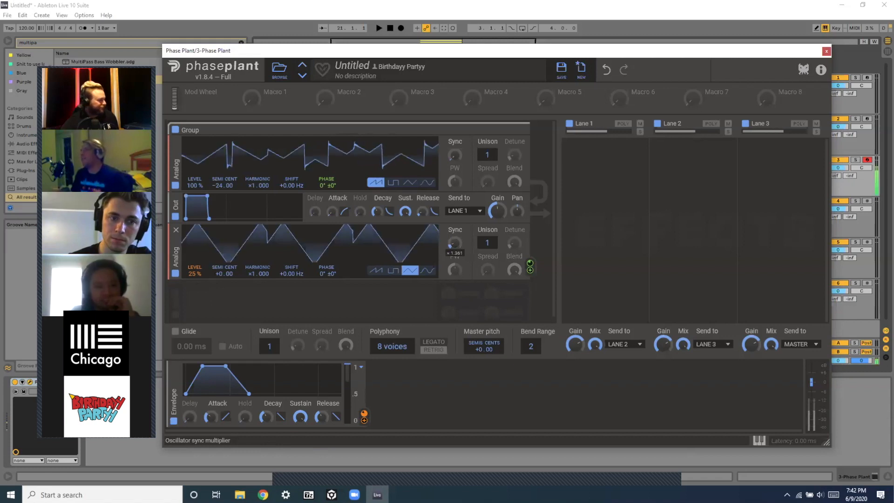
left_click_drag(450, 245, 450, 243)
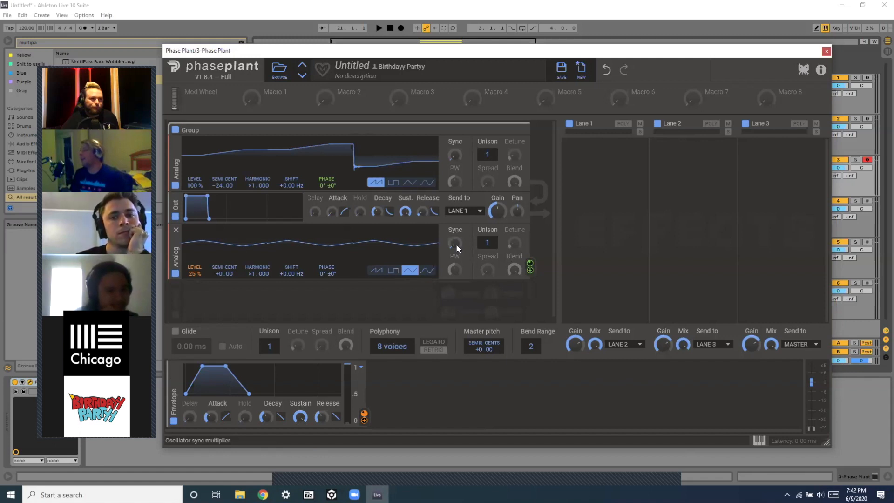
mouse_move(456, 245)
left_mouse_down()
mouse_move(454, 231)
mouse_move(454, 239)
left_mouse_up()
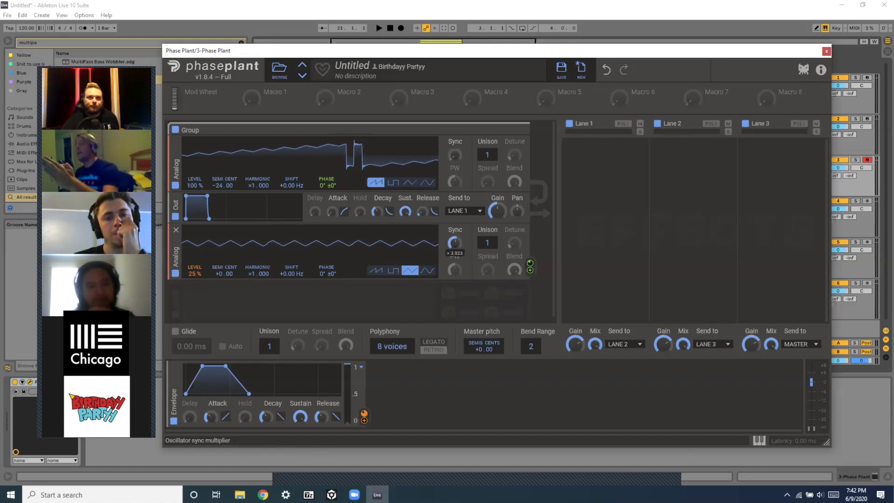
left_click_drag(454, 238, 454, 249)
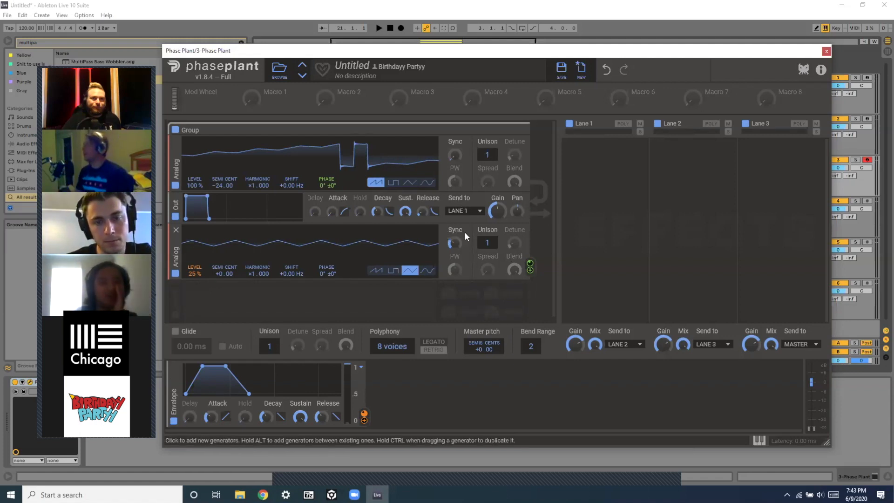
Try raising the second oscillator's sync multiplier to about 5.
left_click_drag(454, 242, 454, 212)
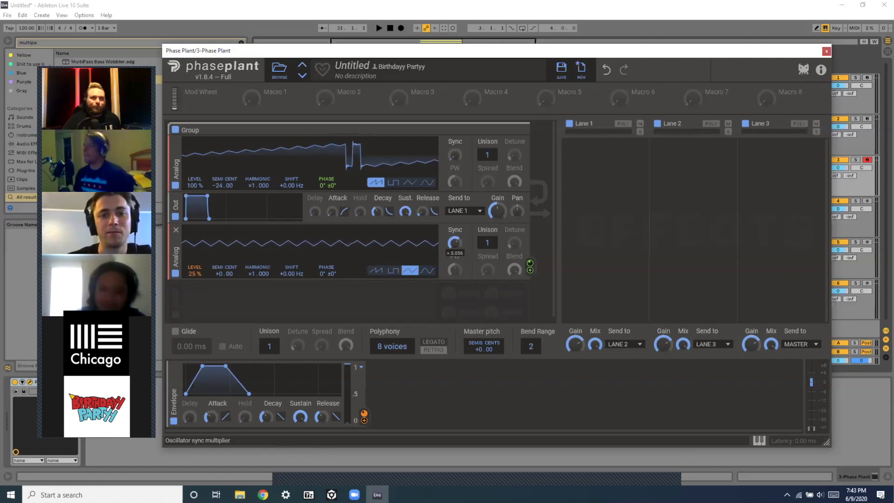
left_click_drag(455, 212, 454, 213)
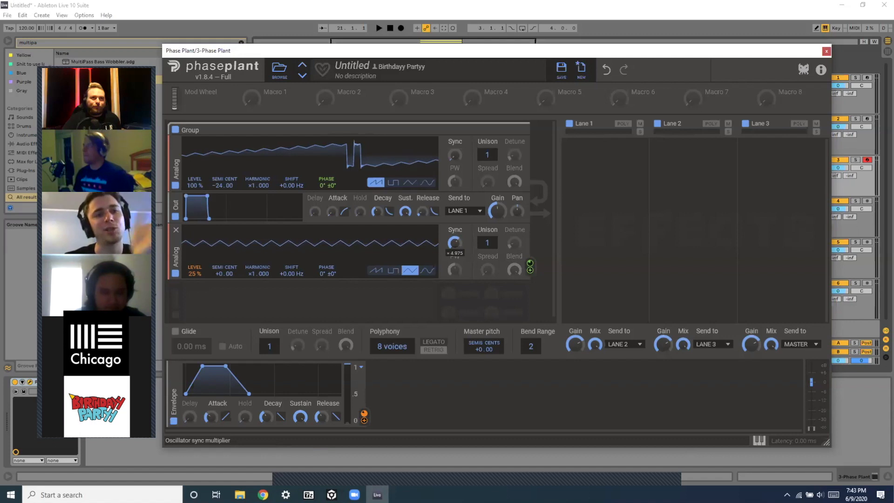
mouse_move(455, 243)
left_mouse_down()
mouse_move(455, 230)
mouse_move(455, 253)
mouse_move(454, 244)
left_mouse_up()
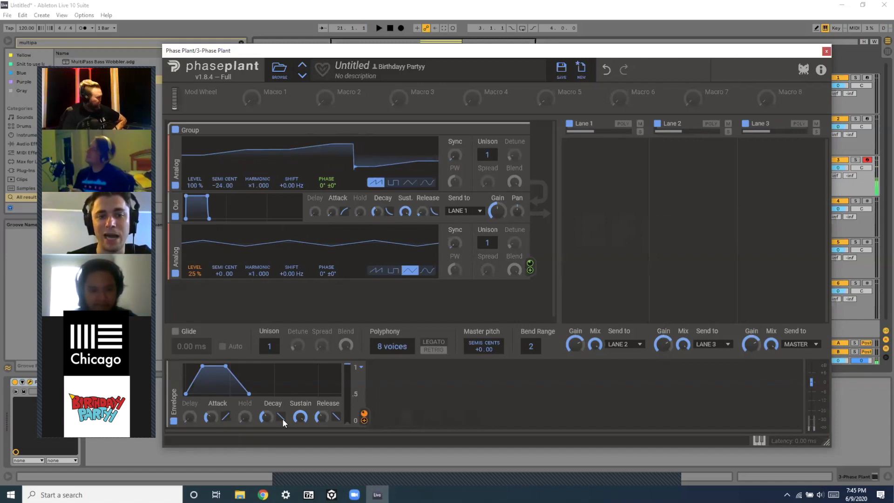
Assign the envelope to the second oscillator's sync multiplier and set its modulation depth to about 74%.
left_click(364, 420)
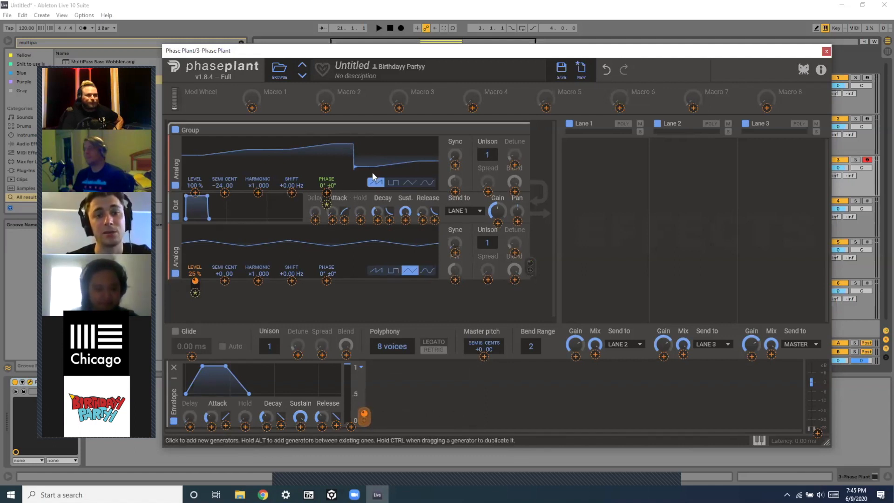
left_click(456, 254)
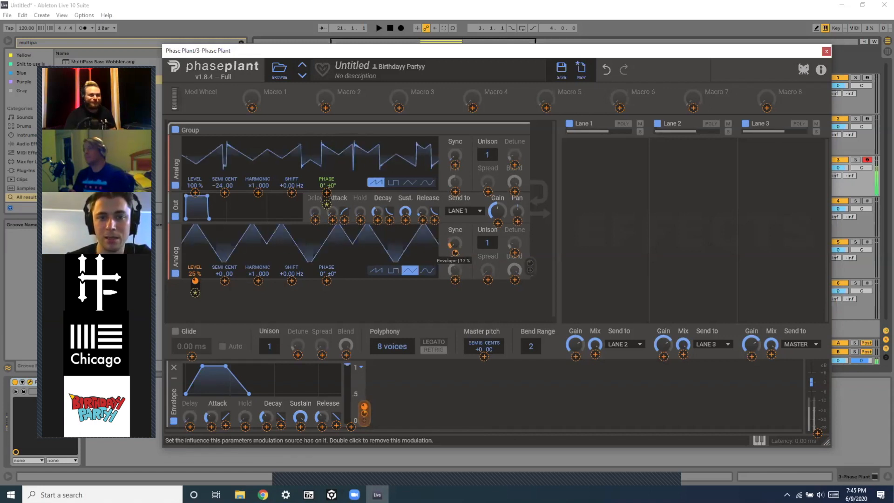
left_click_drag(455, 254, 455, 219)
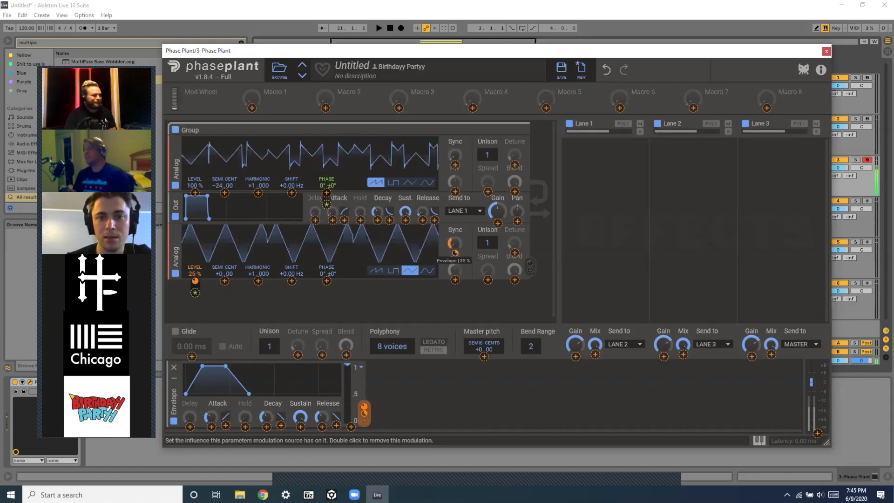
left_click_drag(455, 252, 455, 262)
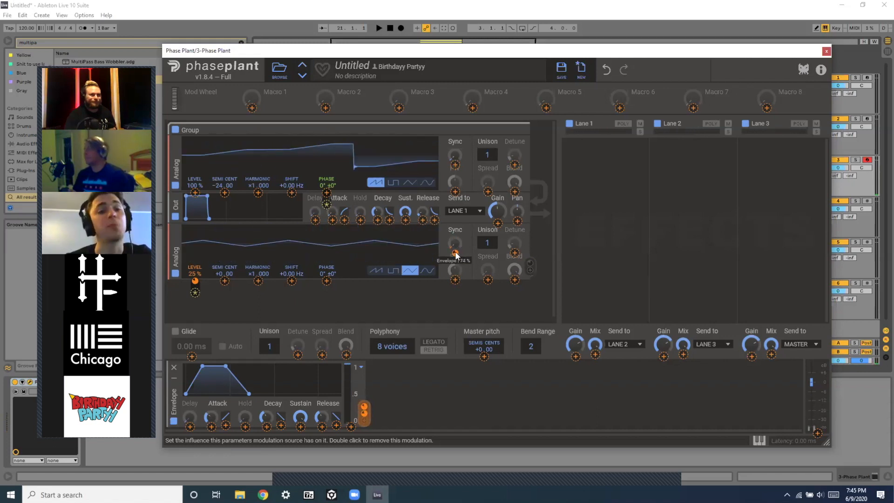
Assign Macro 1 as a modulation source on the second oscillator.
left_click(278, 107)
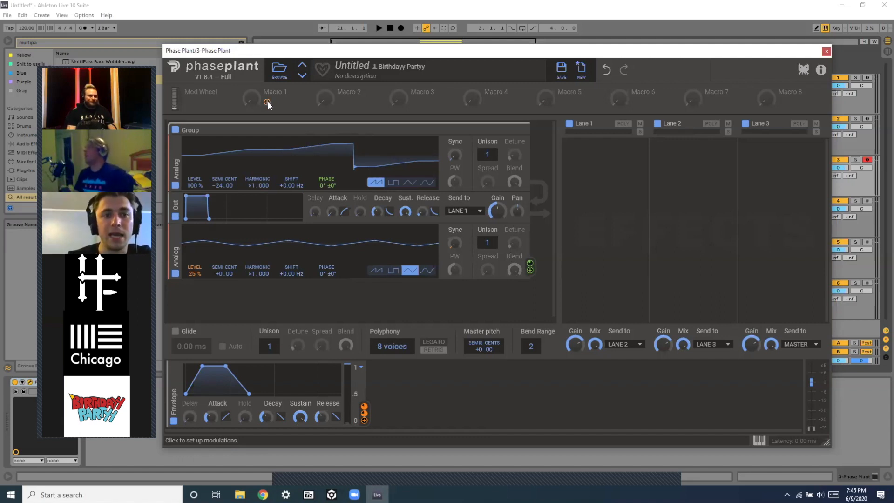
left_click_drag(267, 105, 455, 269)
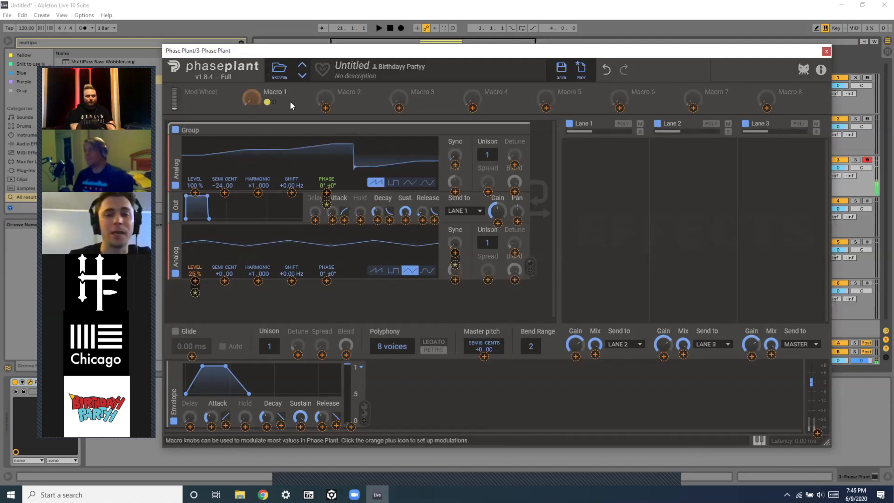
mouse_move(247, 94)
left_mouse_down()
mouse_move(247, 65)
mouse_move(247, 95)
left_mouse_up()
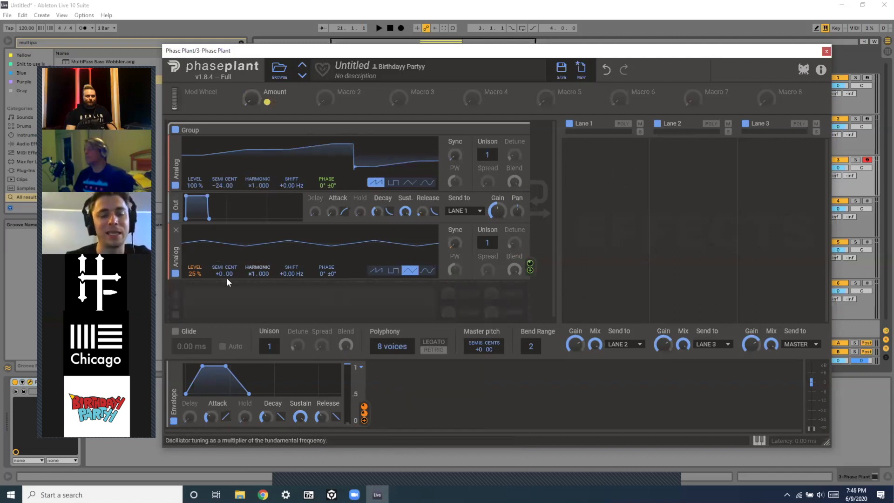
left_click(180, 315)
left_click(176, 302)
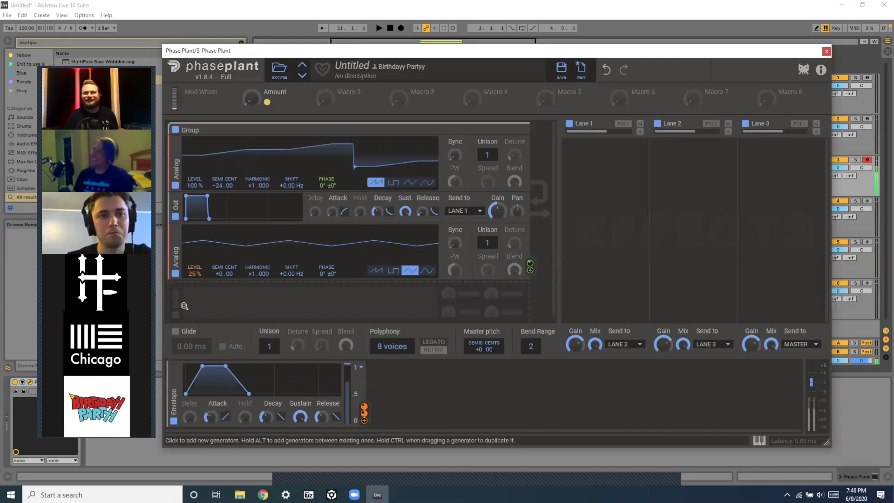
mouse_move(251, 99)
left_mouse_down()
mouse_move(251, 86)
mouse_move(251, 104)
left_mouse_up()
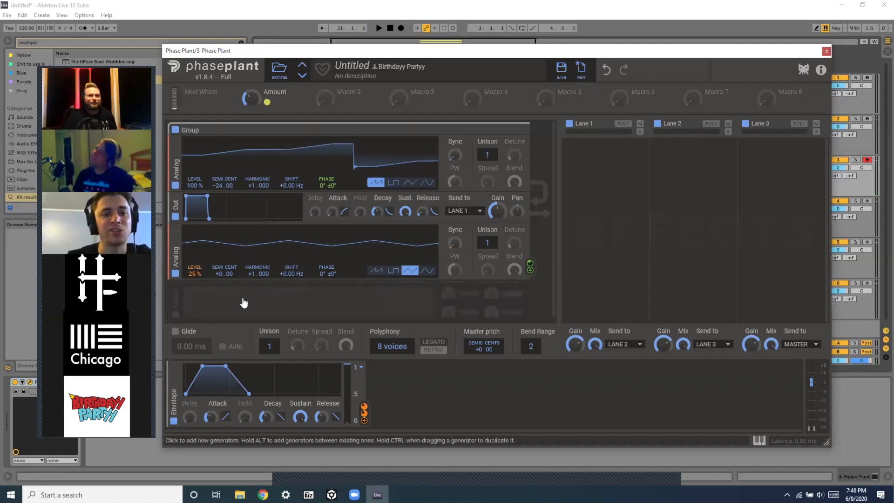
scroll(242, 301, "down", 1)
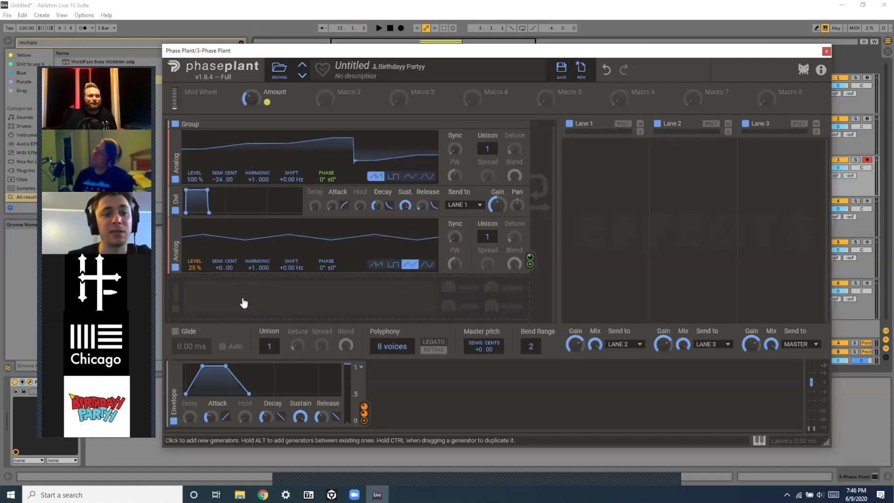
left_click(180, 310)
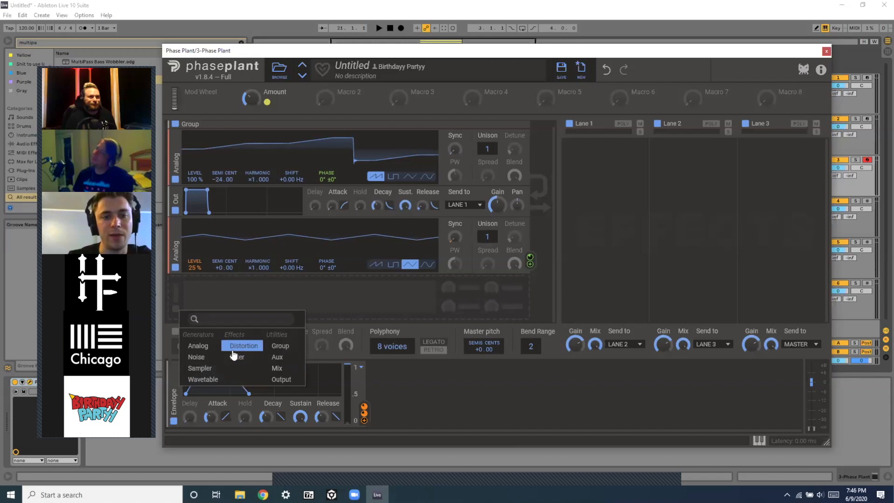
left_click(200, 367)
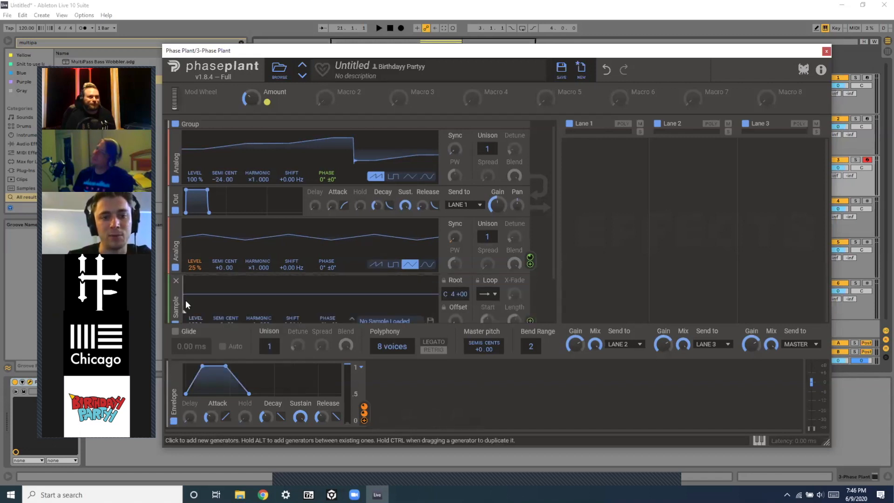
left_click(176, 281)
Add a Wavetable generator and move it directly below the first oscillator.
left_click(174, 291)
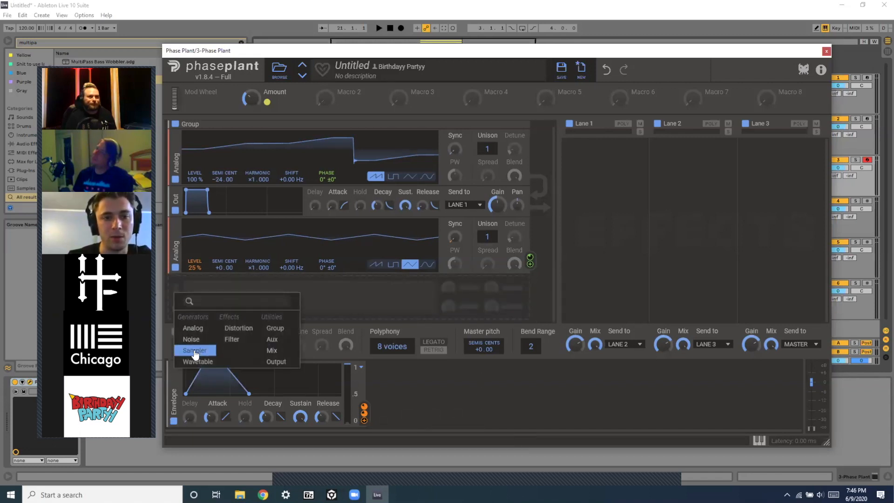
left_click(196, 362)
left_click_drag(176, 308, 177, 224)
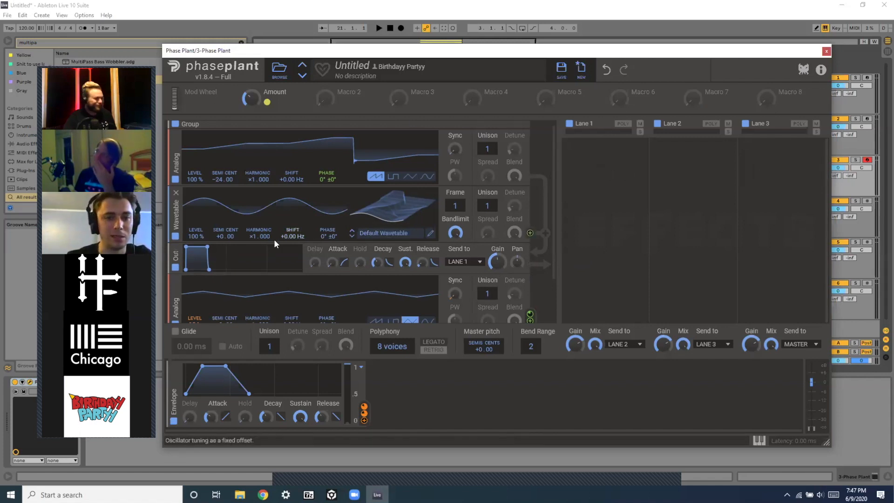
Tune the wavetable generator to -24 semitones and load the Party Foul wavetable from the Spectral folder.
left_click_drag(220, 233, 220, 263)
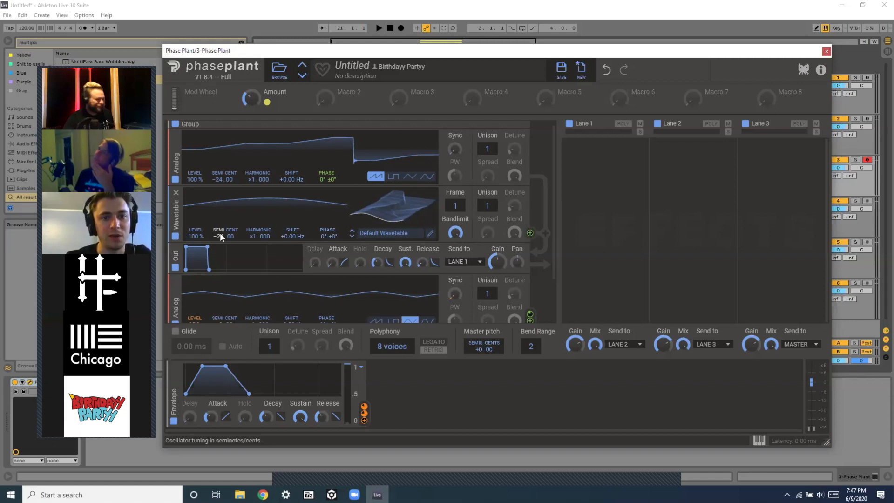
left_click(390, 235)
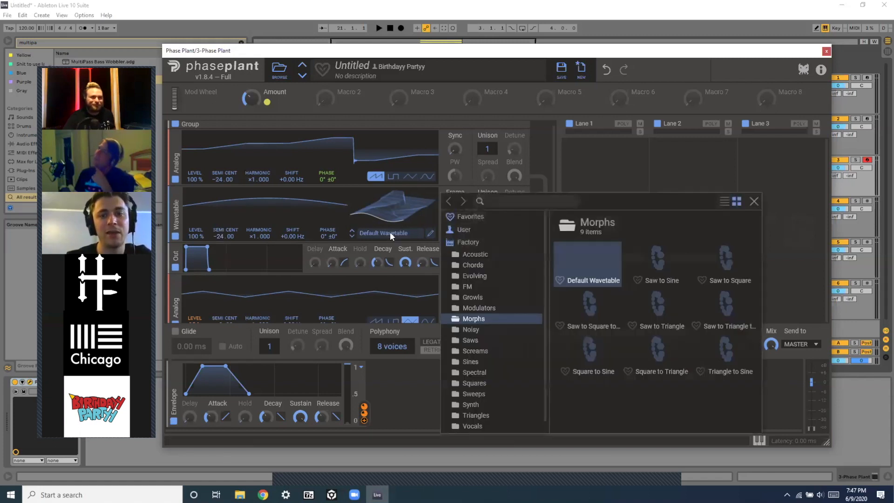
scroll(473, 414, "down", 1)
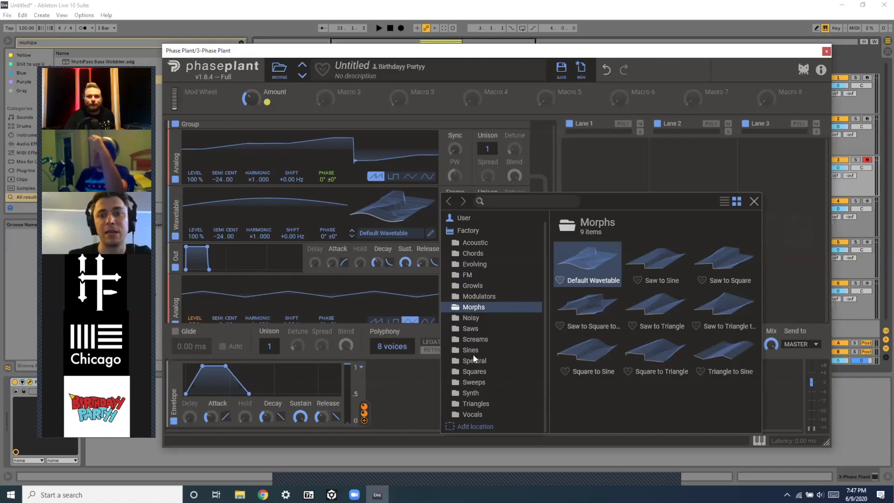
left_click(472, 339)
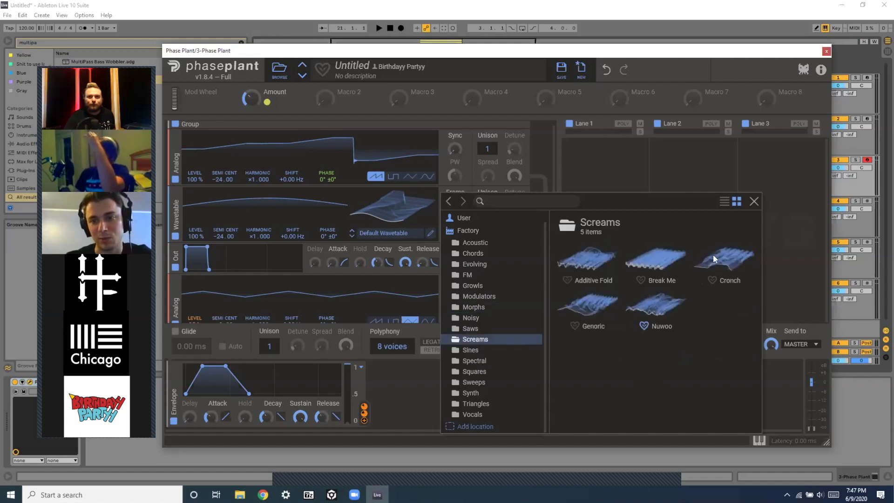
left_click(474, 361)
scroll(621, 392, "down", 1)
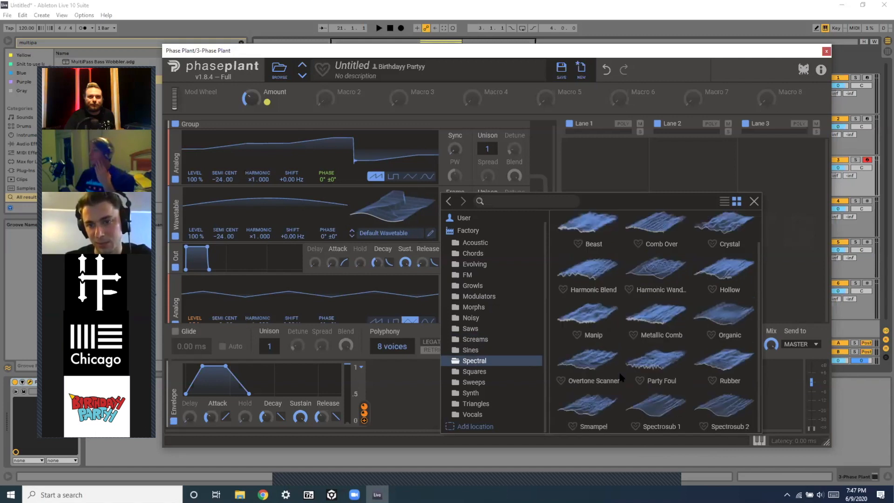
left_click(658, 368)
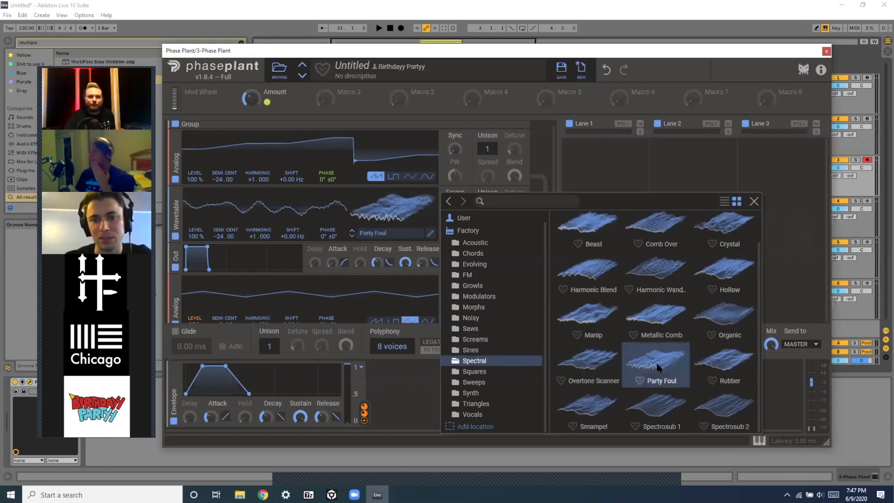
left_click(753, 202)
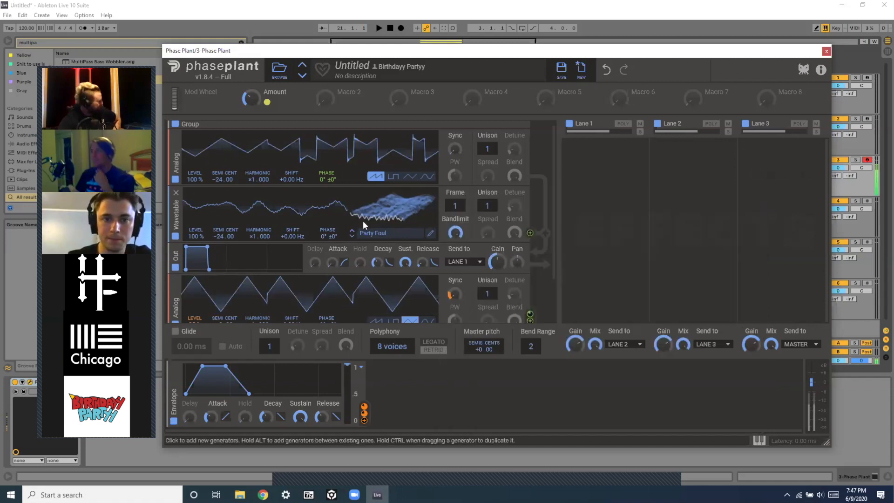
Briefly bypass the wavetable generator to compare, and set its frame to 199.
left_click(174, 233)
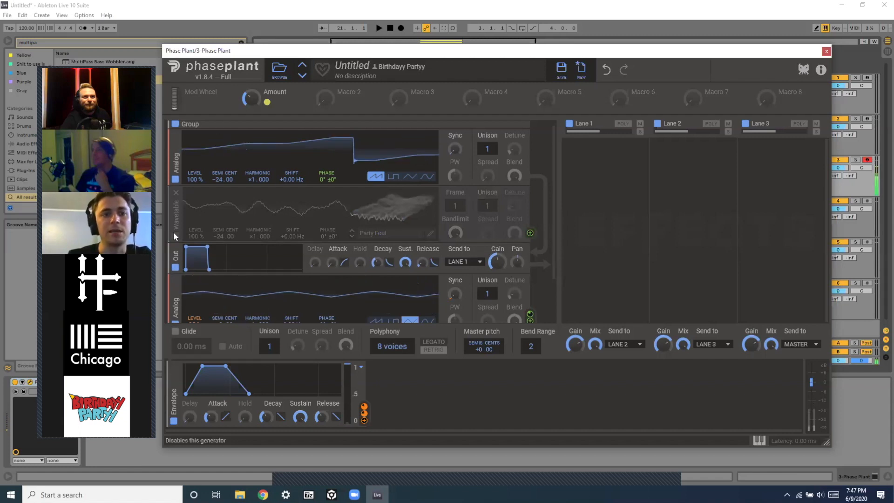
left_click(175, 235)
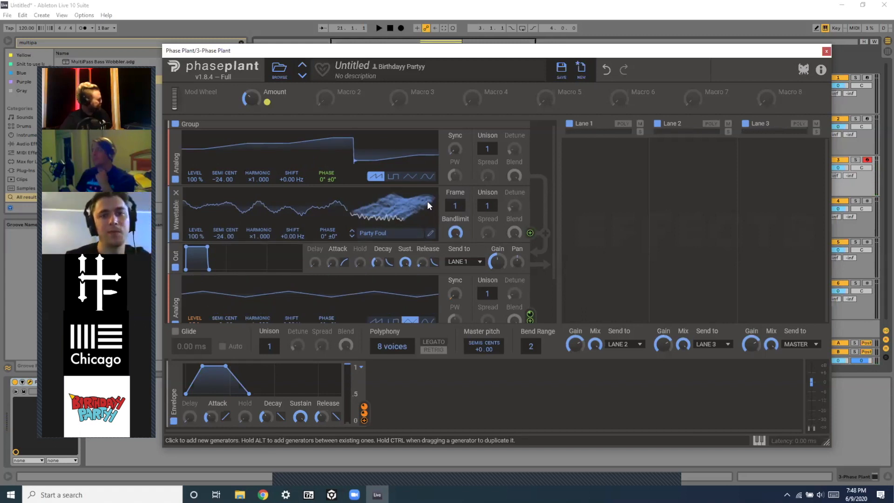
mouse_move(456, 206)
left_mouse_down()
mouse_move(454, 177)
mouse_move(455, 225)
mouse_move(454, 195)
left_mouse_up()
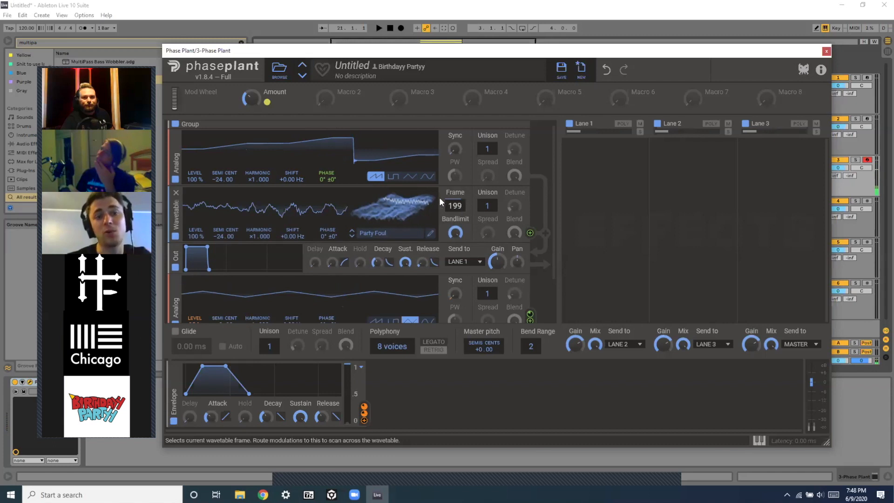
scroll(314, 279, "down", 3)
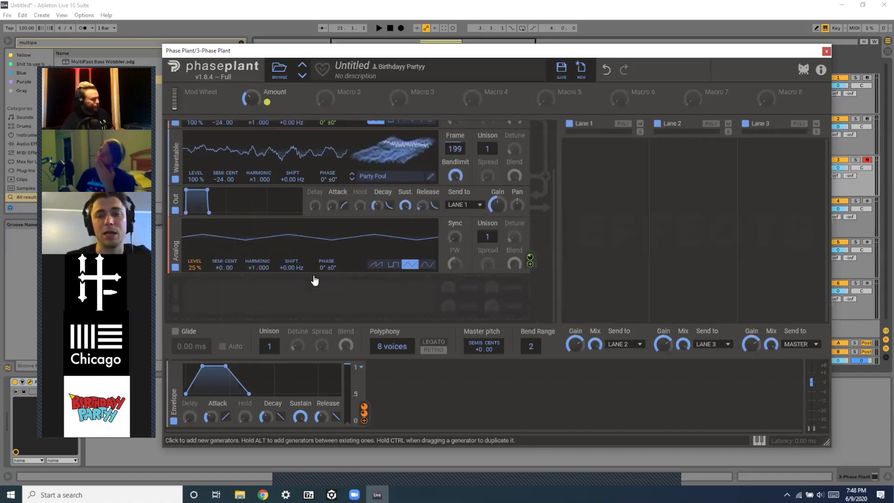
scroll(313, 279, "up", 3)
scroll(226, 304, "down", 3)
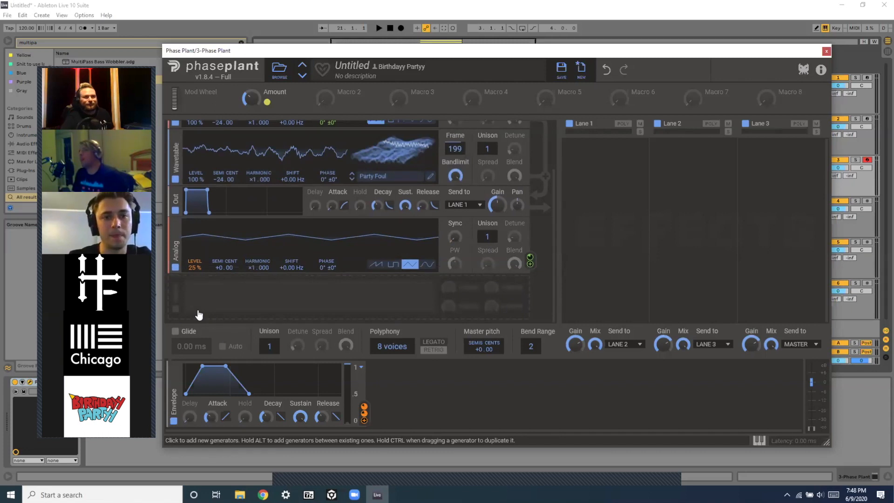
scroll(252, 200, "up", 3)
scroll(252, 200, "down", 3)
scroll(252, 200, "up", 3)
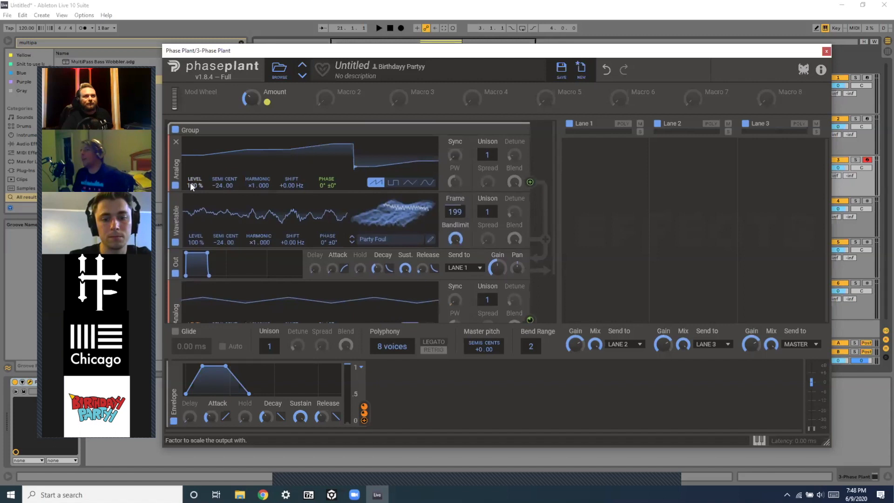
Set the first oscillator's level to 99% and the wavetable frame to 206.
left_click_drag(190, 183, 190, 200)
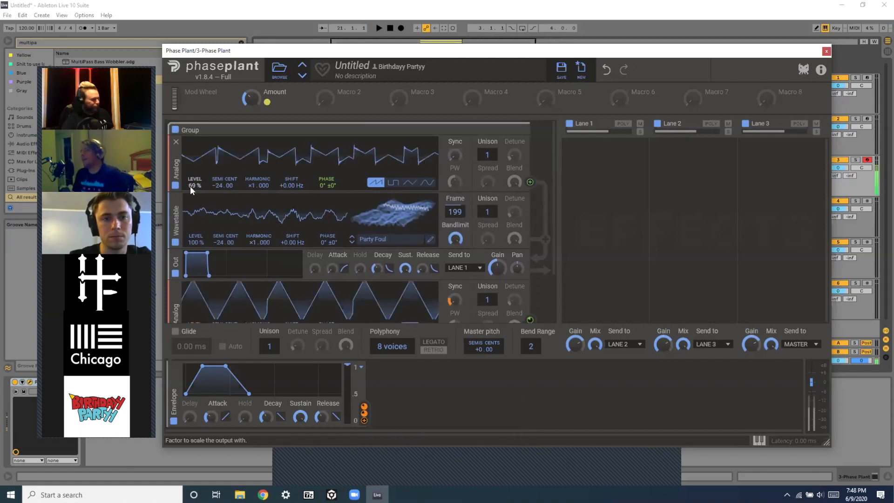
mouse_move(190, 186)
left_mouse_down()
mouse_move(190, 177)
mouse_move(190, 186)
left_mouse_up()
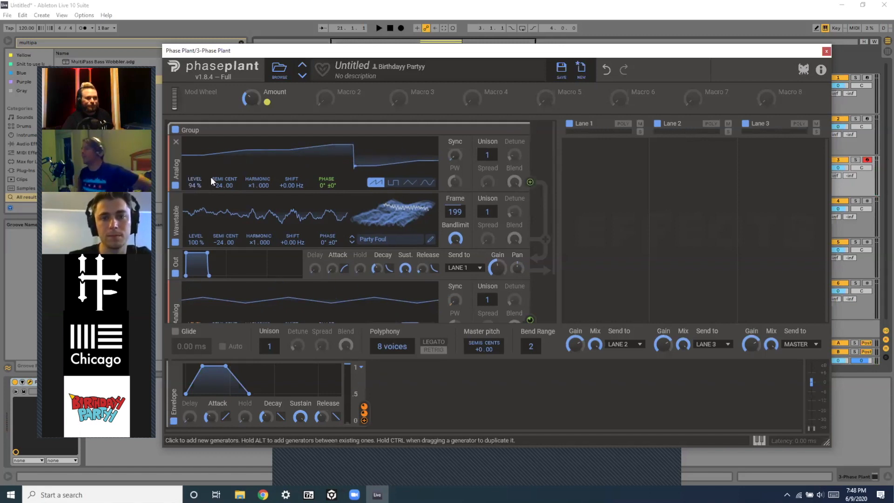
left_click_drag(194, 185, 195, 224)
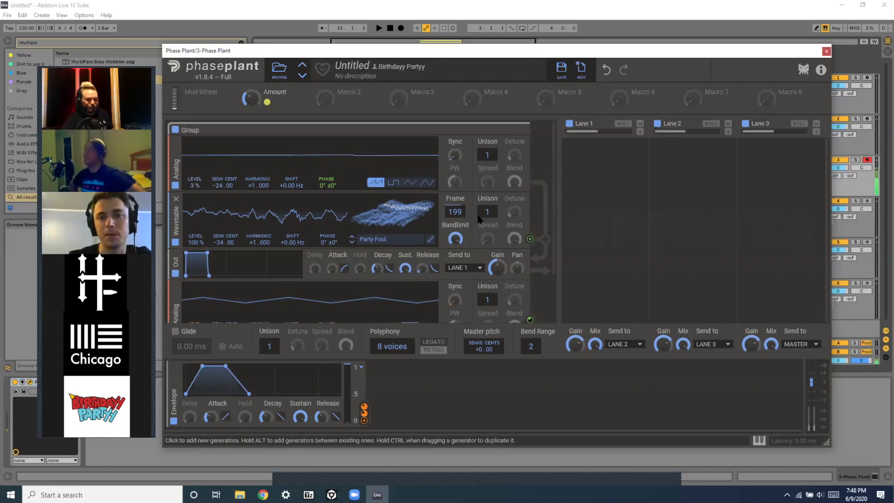
left_click_drag(194, 183, 194, 169)
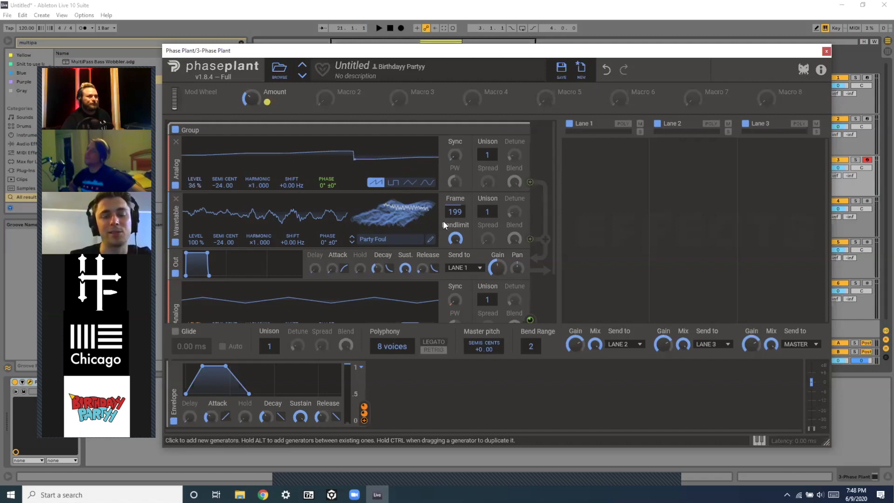
mouse_move(448, 208)
left_mouse_down()
mouse_move(448, 222)
mouse_move(448, 211)
left_mouse_up()
mouse_move(187, 186)
left_mouse_down()
mouse_move(188, 159)
mouse_move(200, 183)
left_mouse_up()
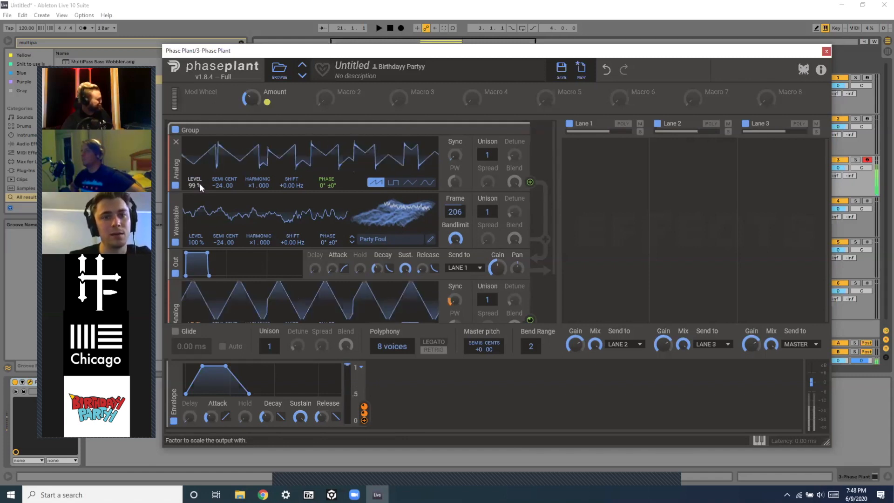
Add an Output module below the third oscillator.
scroll(402, 281, "down", 2)
scroll(402, 281, "up", 2)
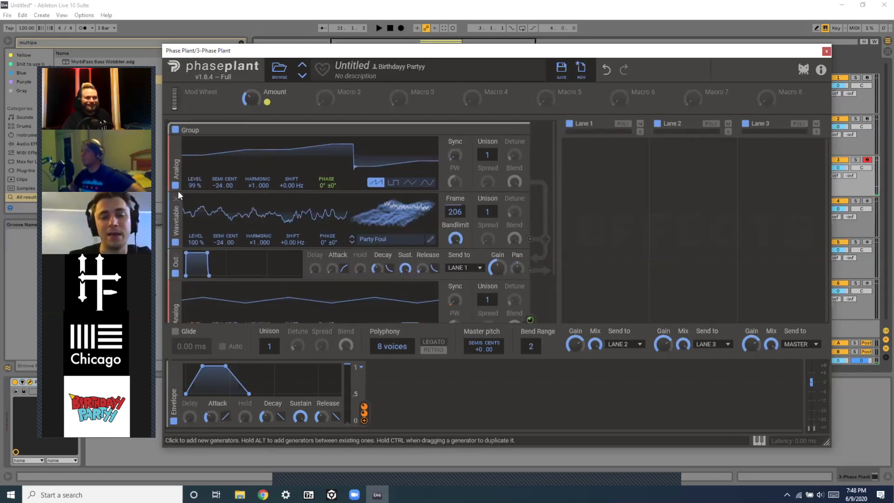
scroll(291, 273, "down", 2)
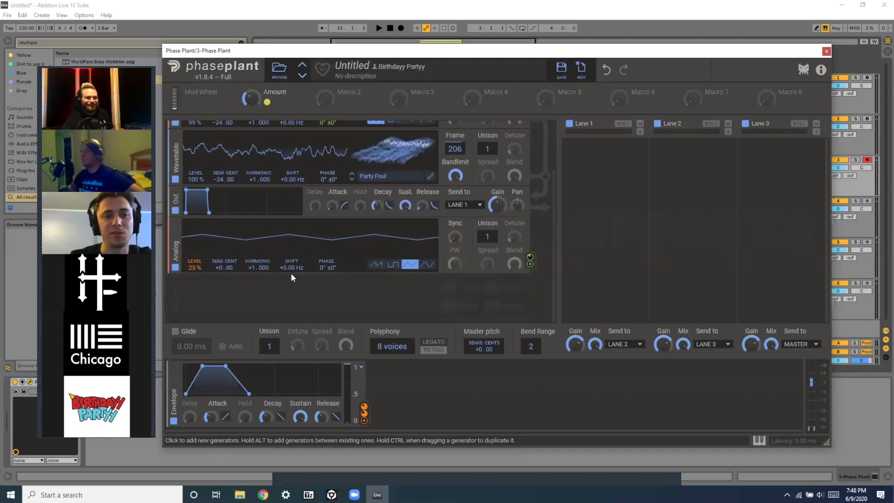
left_click(178, 313)
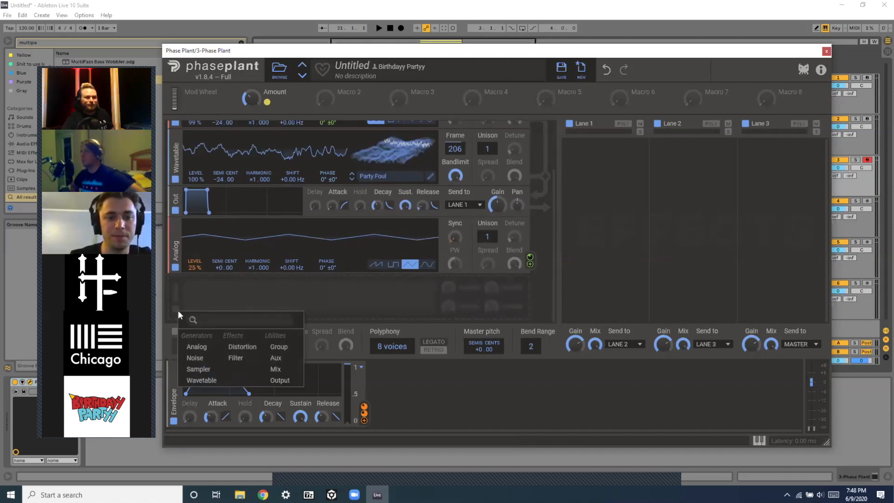
left_click(280, 380)
Add a new Group and place the new Output module inside it.
scroll(187, 291, "down", 1)
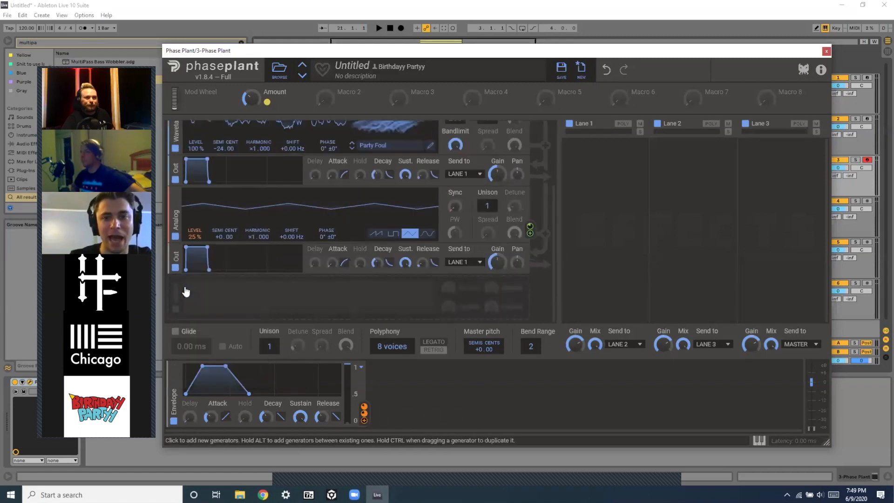
left_click(179, 303)
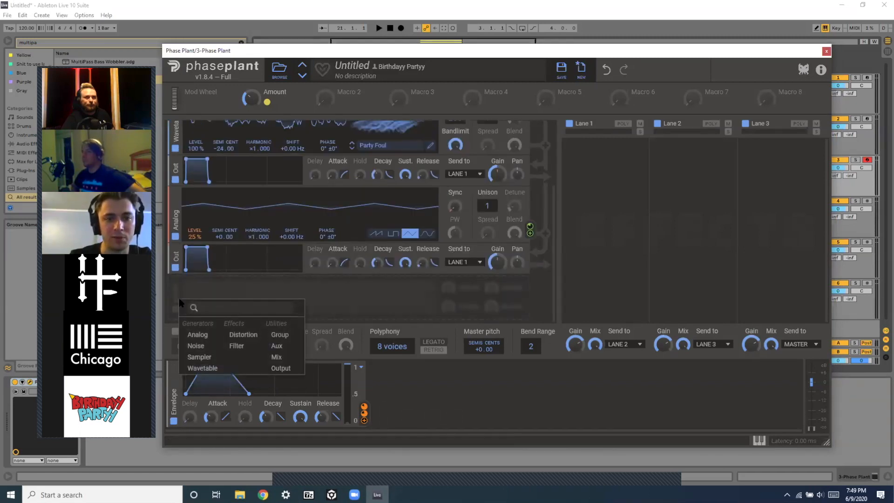
left_click(280, 335)
scroll(257, 270, "down", 1)
left_click_drag(175, 233, 182, 298)
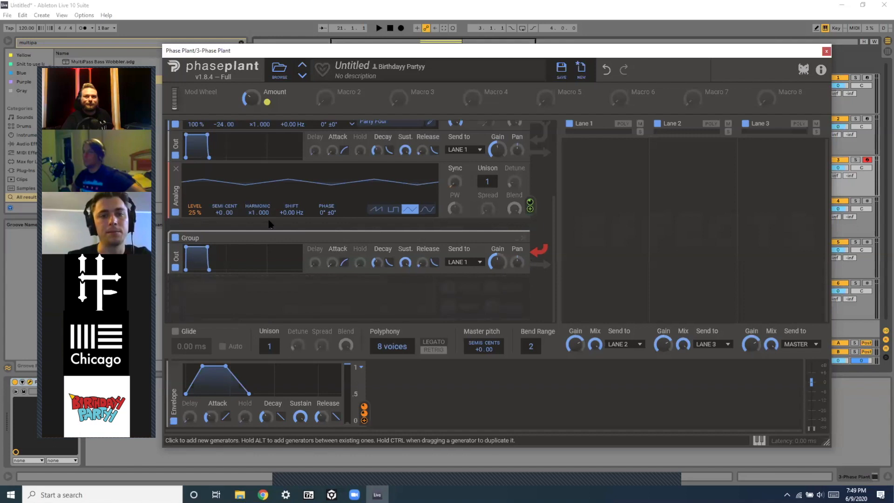
Add an Analog oscillator into the new group, above its output.
left_click(179, 296)
left_click(197, 331)
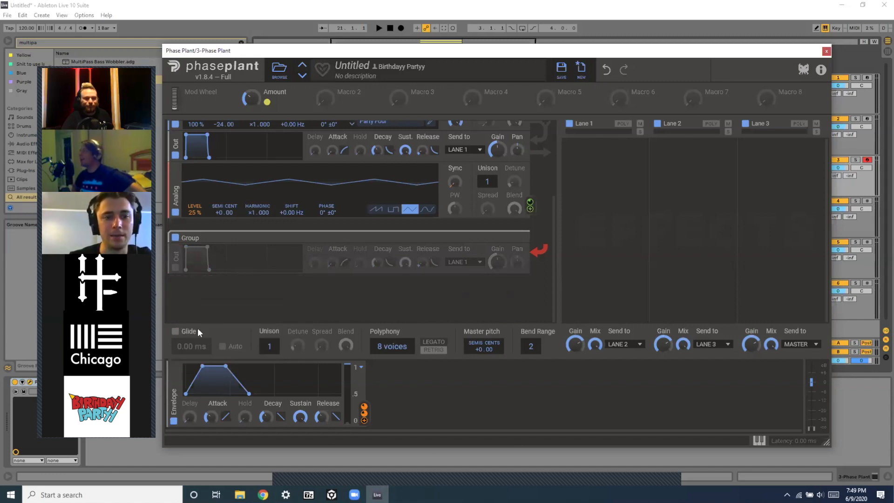
left_click_drag(177, 307, 173, 326)
left_click_drag(177, 250, 179, 336)
left_click_drag(177, 251, 179, 322)
scroll(235, 242, "down", 1)
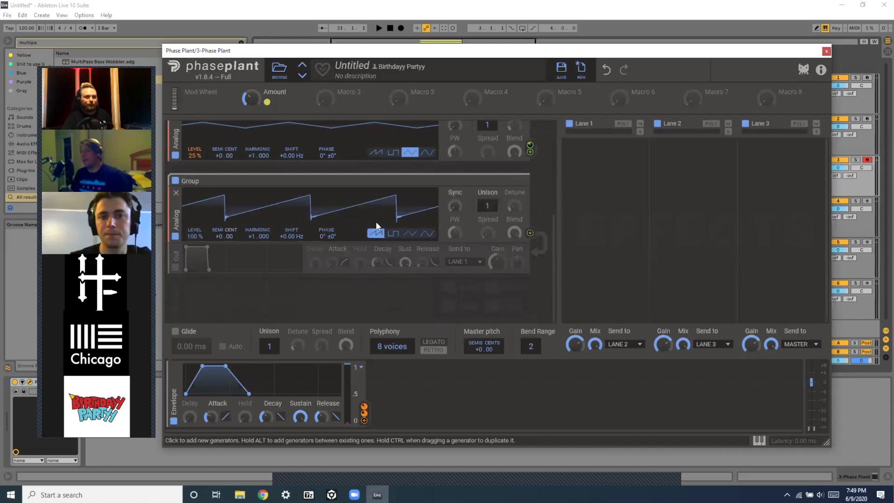
Set the group's oscillator to a sine wave at -24 semitones and enable the group's output.
left_click(425, 234)
left_click_drag(229, 237, 229, 268)
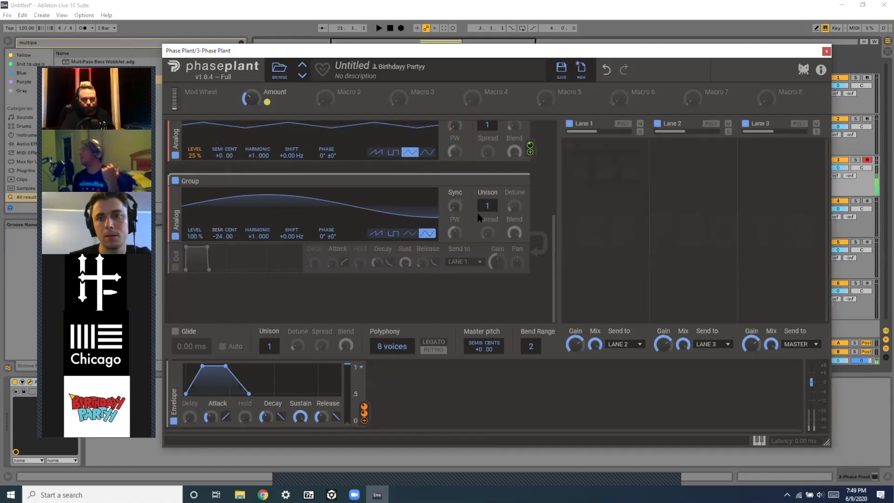
left_click(175, 268)
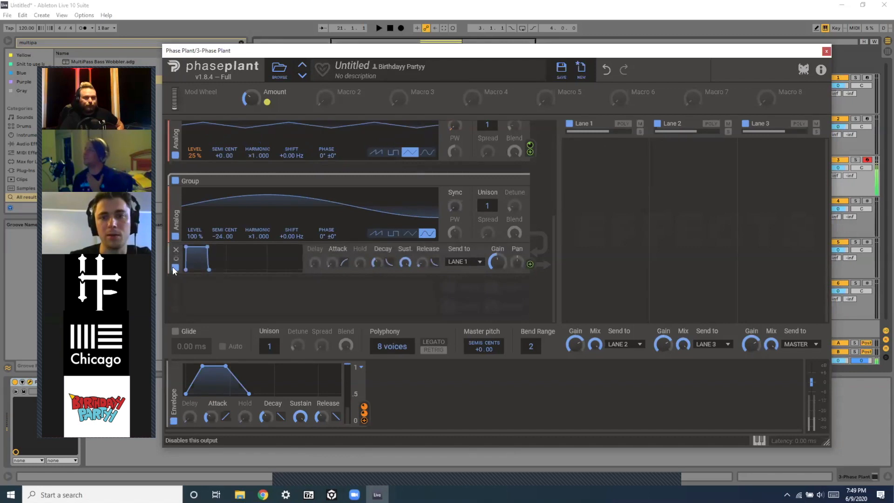
scroll(311, 190, "up", 1)
scroll(311, 190, "down", 1)
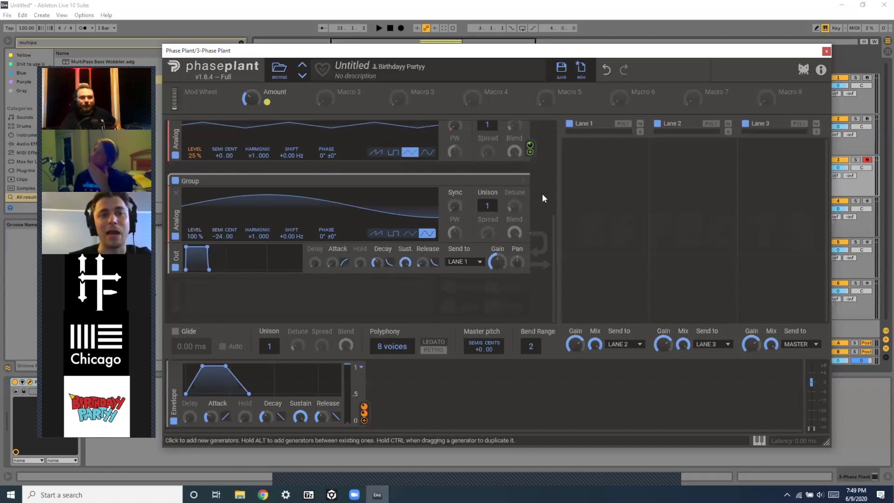
scroll(508, 214, "up", 5)
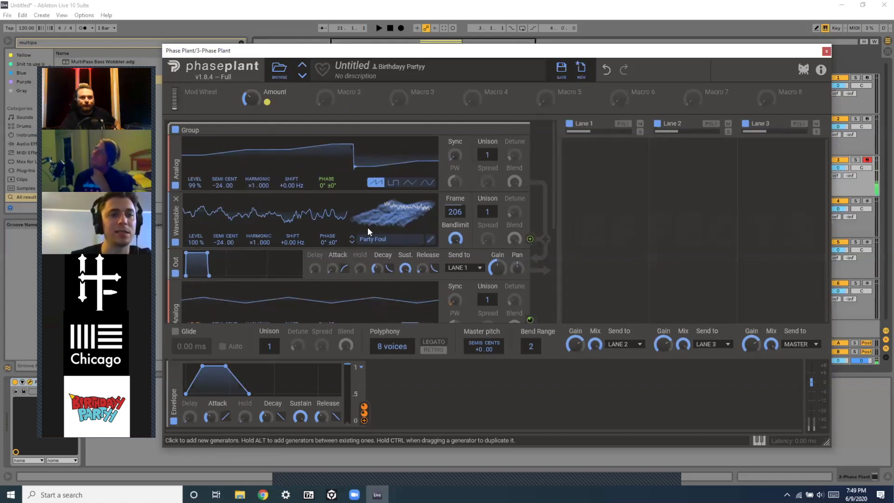
scroll(367, 228, "down", 5)
scroll(367, 227, "up", 4)
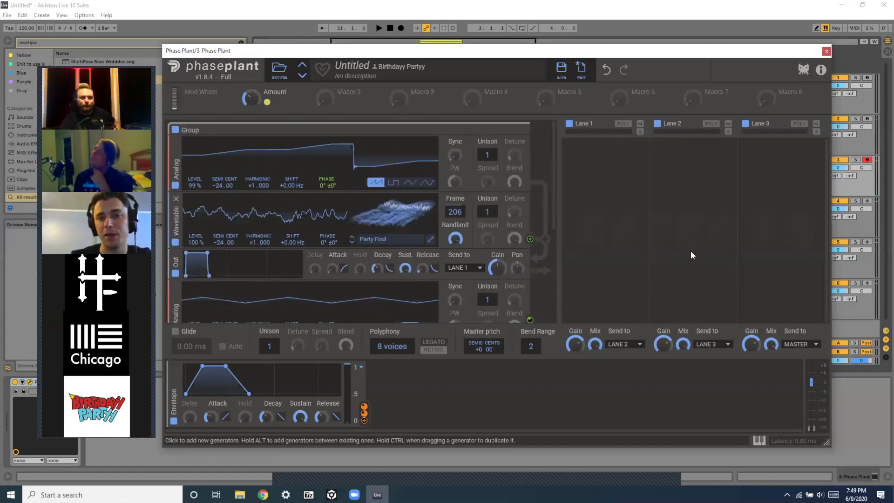
scroll(530, 279, "down", 4)
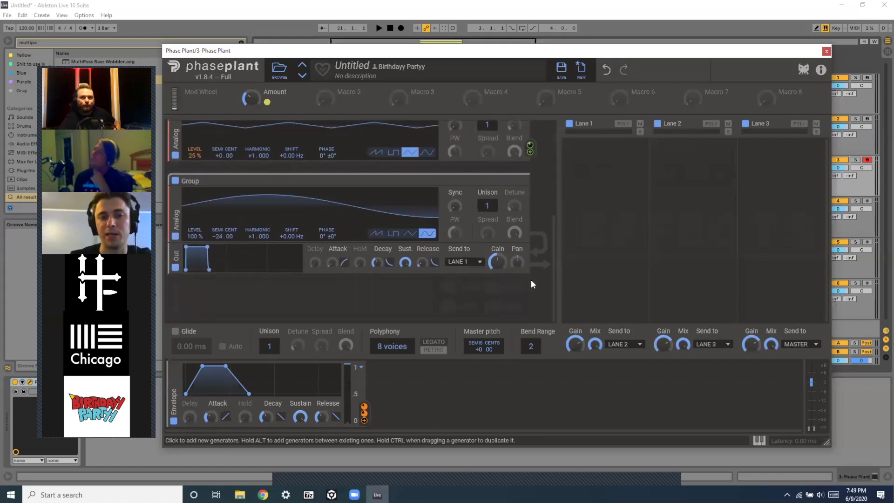
scroll(530, 279, "up", 4)
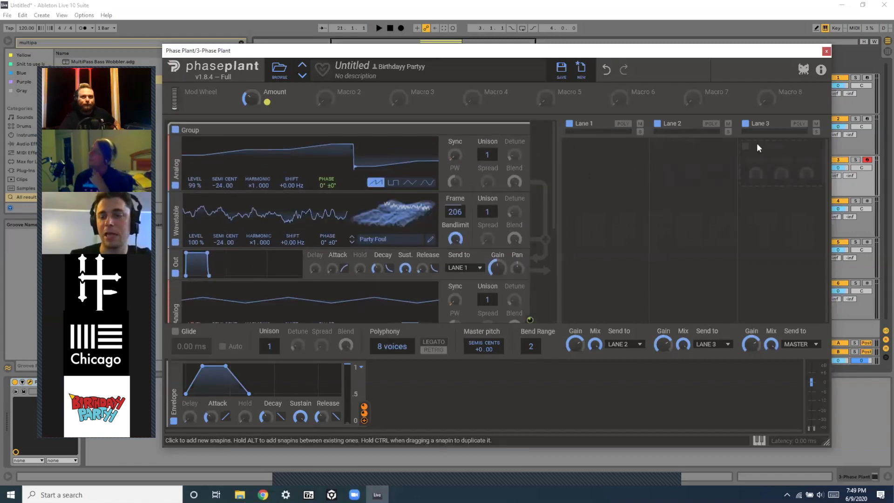
left_click(757, 144)
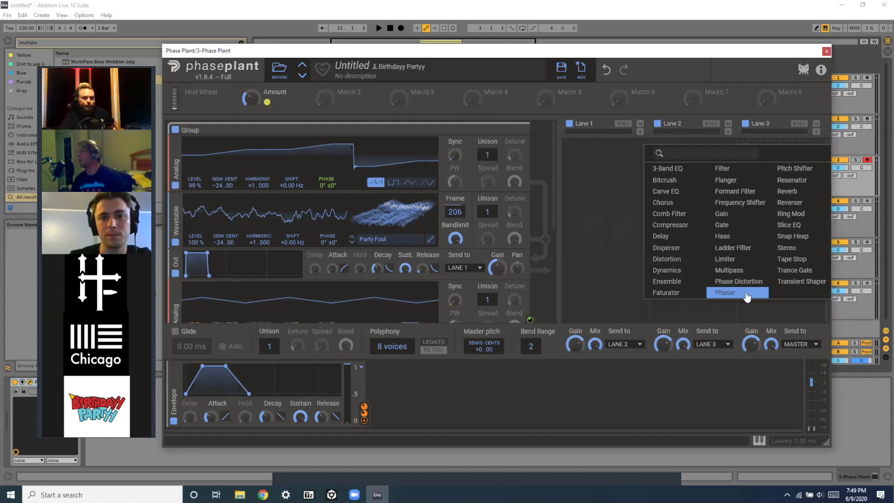
left_click(539, 185)
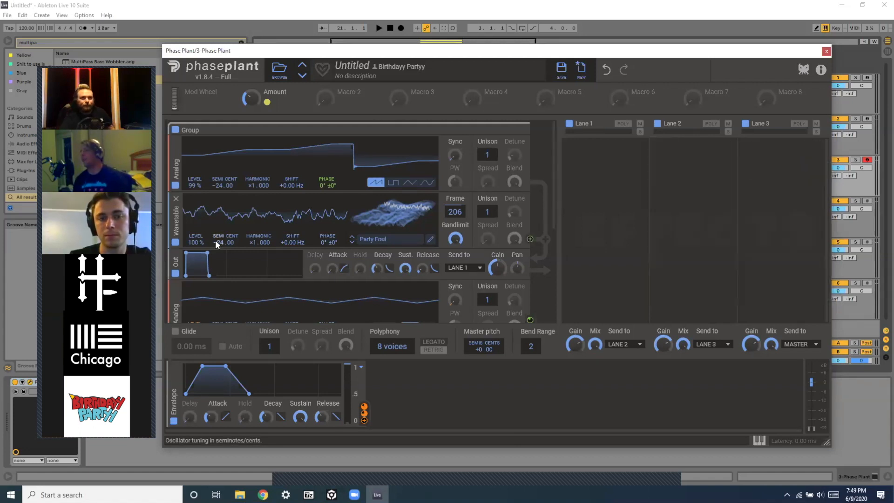
Add a Filter after the wavetable in the first group, set it to high-pass and lower its cutoff.
scroll(216, 242, "down", 4)
left_click(181, 308)
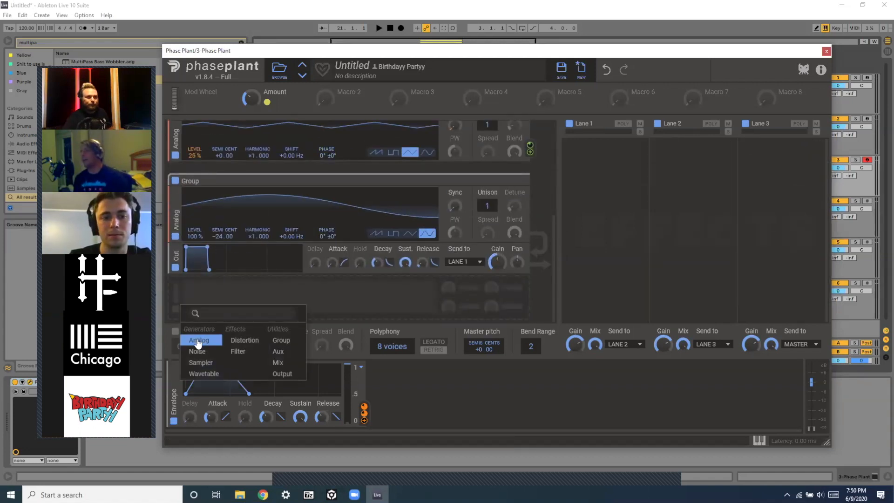
left_click(238, 351)
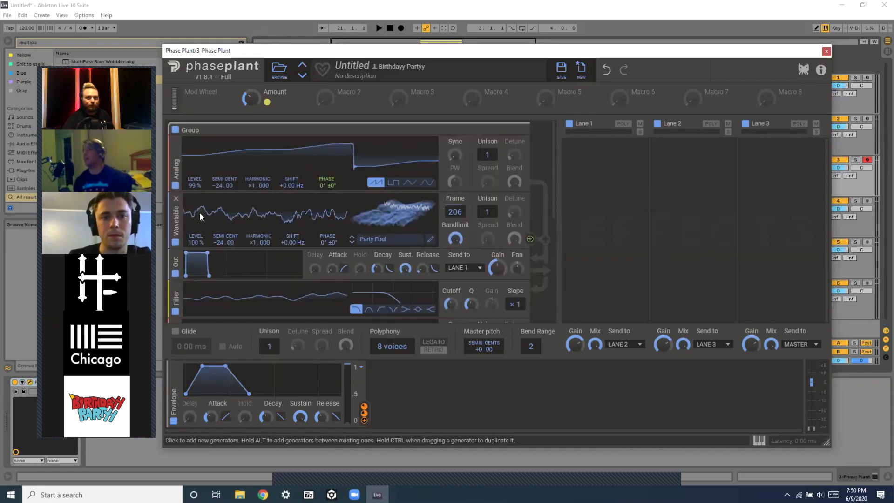
scroll(200, 217, "down", 4)
scroll(200, 217, "up", 1)
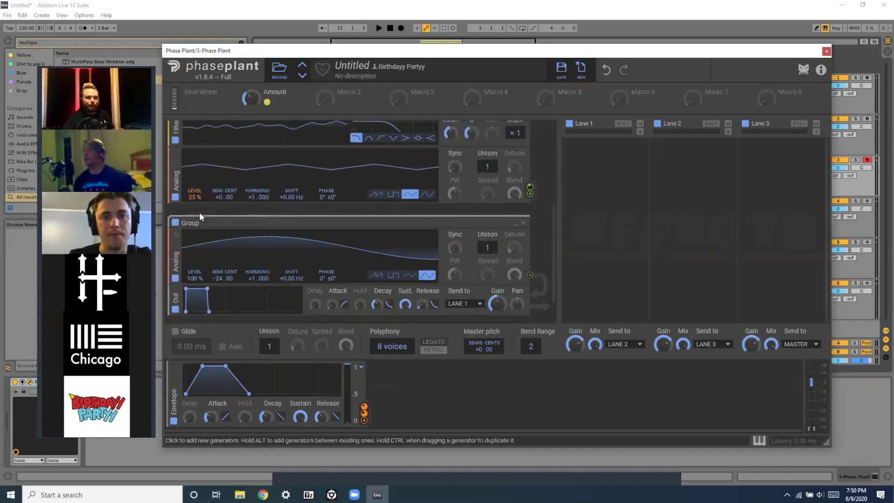
scroll(240, 193, "up", 3)
scroll(279, 245, "down", 5)
scroll(280, 246, "up", 5)
scroll(280, 246, "down", 3)
left_click_drag(177, 189, 175, 158)
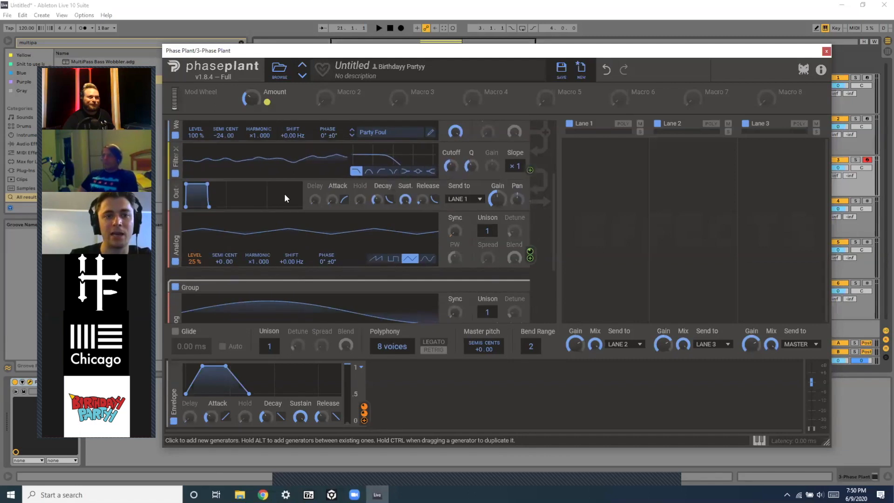
left_click(382, 172)
left_click_drag(451, 166, 446, 174)
scroll(354, 258, "down", 5)
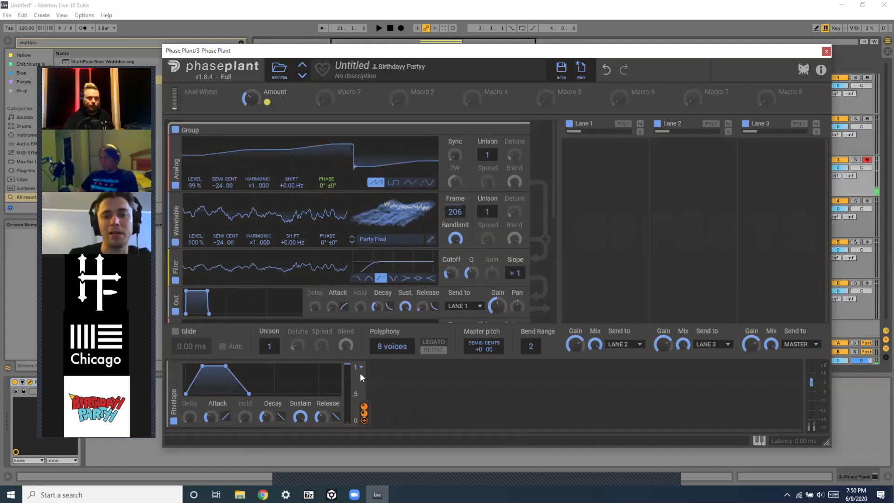
Route the envelope to the filter cutoff and set the filter Q to 2.100.
left_click_drag(362, 421, 454, 282)
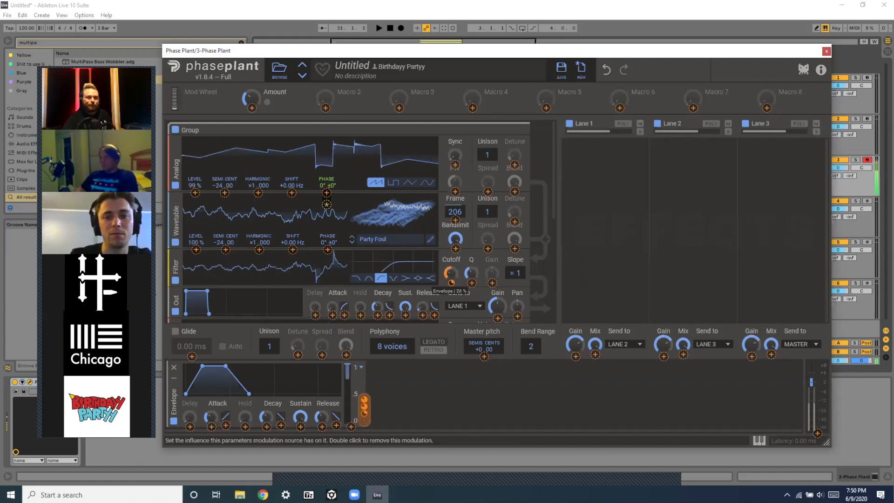
mouse_move(451, 282)
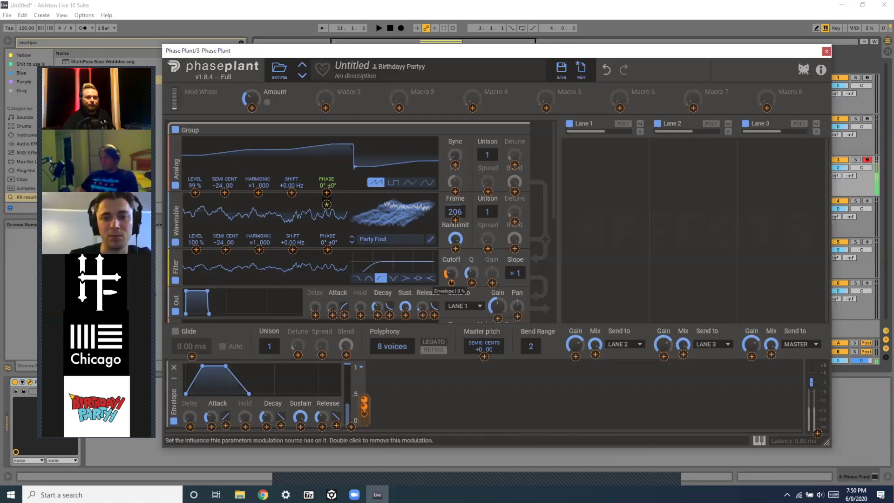
left_click_drag(479, 231, 471, 273)
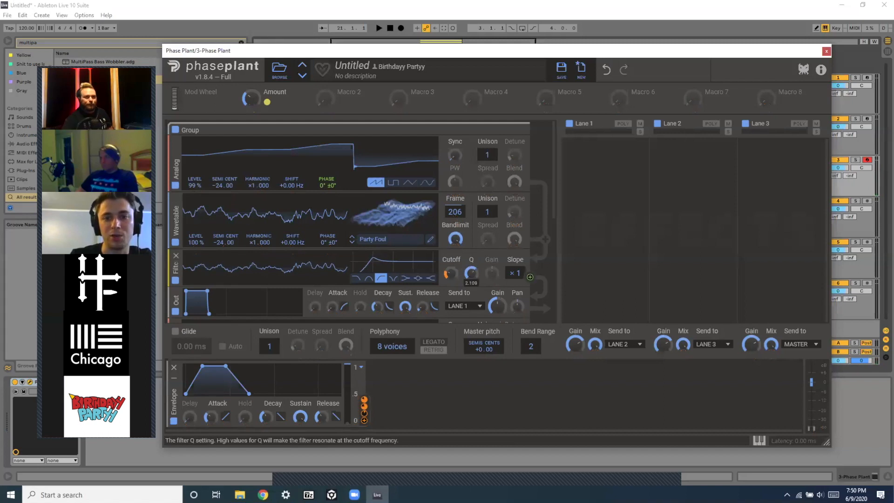
Remove the envelope modulation from the filter cutoff.
mouse_move(451, 280)
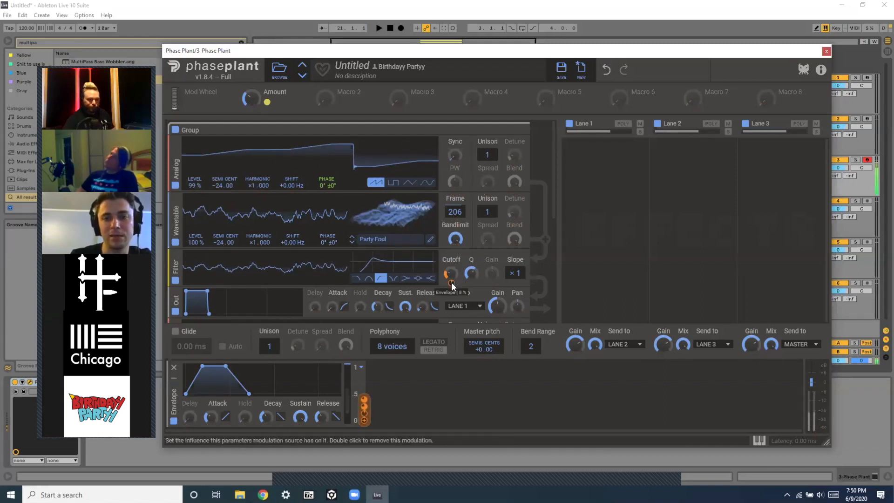
left_click_drag(451, 283, 452, 285)
double_click(452, 285)
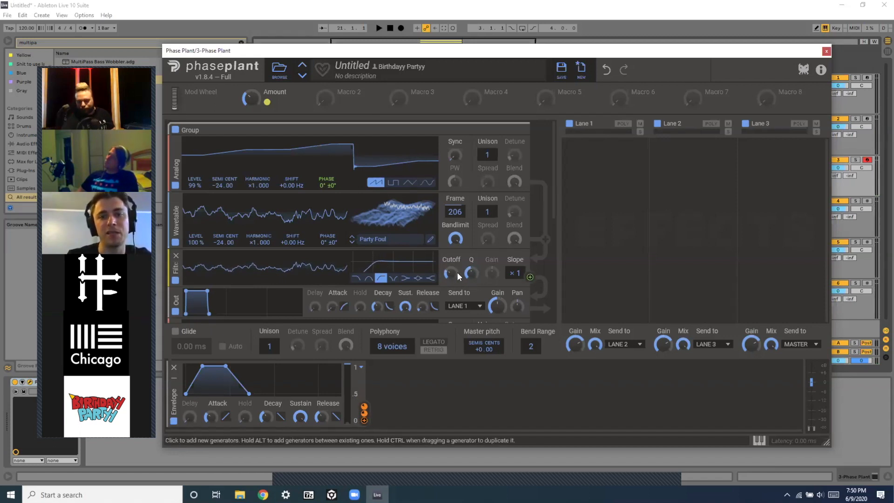
Add a Distortion effect and place it after the filter in the first group.
scroll(317, 276, "down", 3)
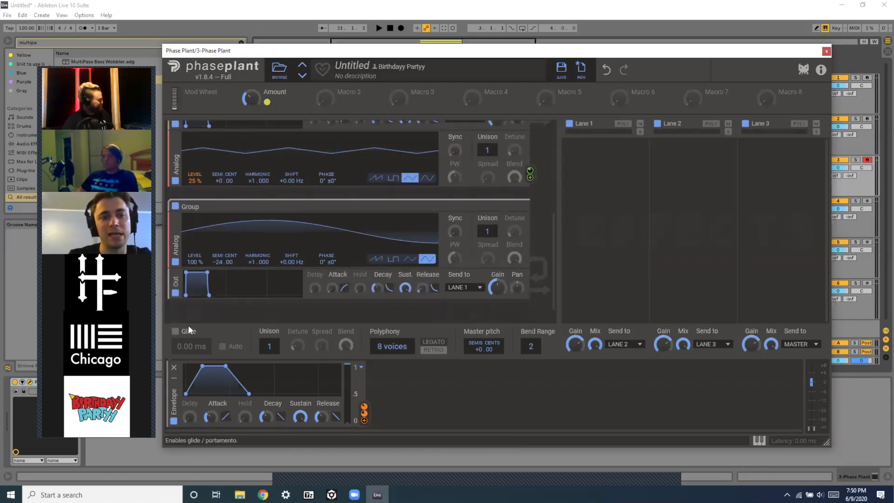
left_click(171, 312)
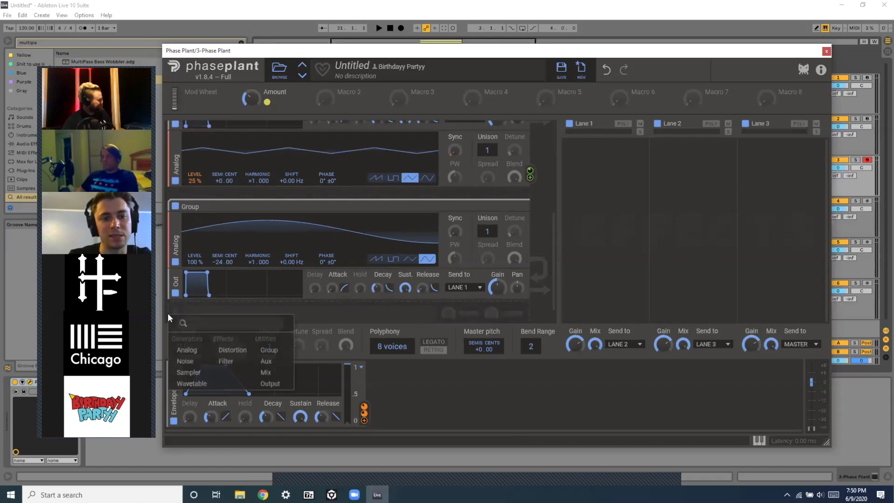
left_click(244, 354)
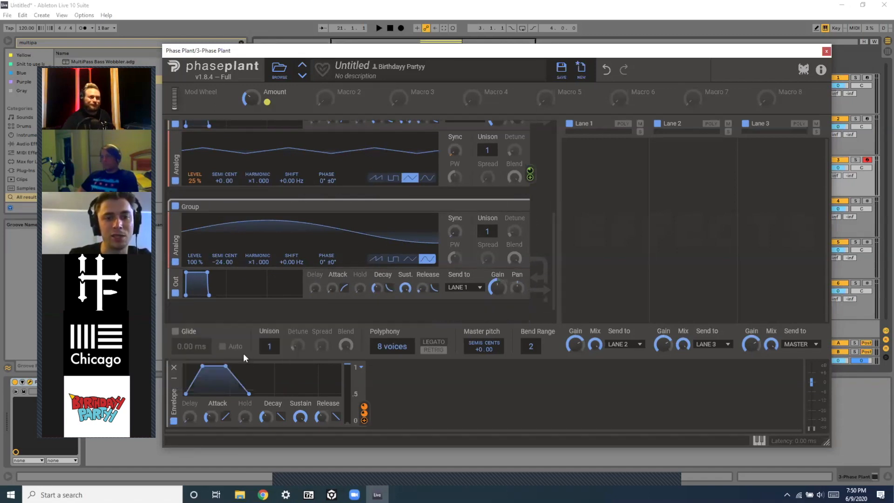
left_click_drag(186, 319, 179, 222)
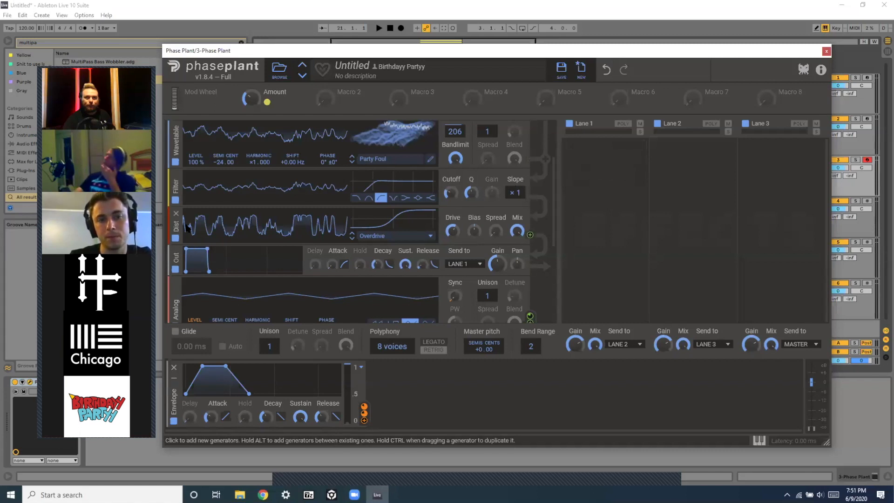
Move the distortion into the second group, after the sine oscillator.
left_click_drag(176, 229, 174, 321)
scroll(174, 322, "down", 5)
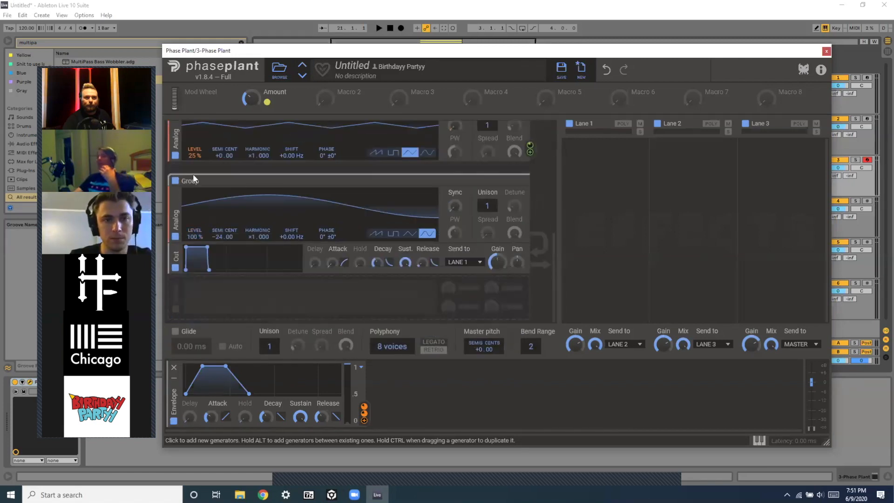
scroll(195, 172, "up", 3)
left_click_drag(176, 140, 173, 309)
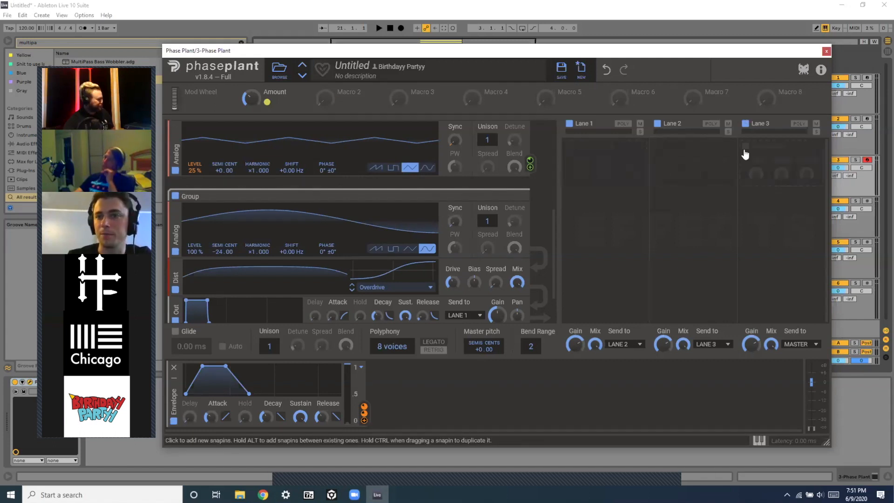
Add a Multipass effect to Lane 3.
left_click(745, 150)
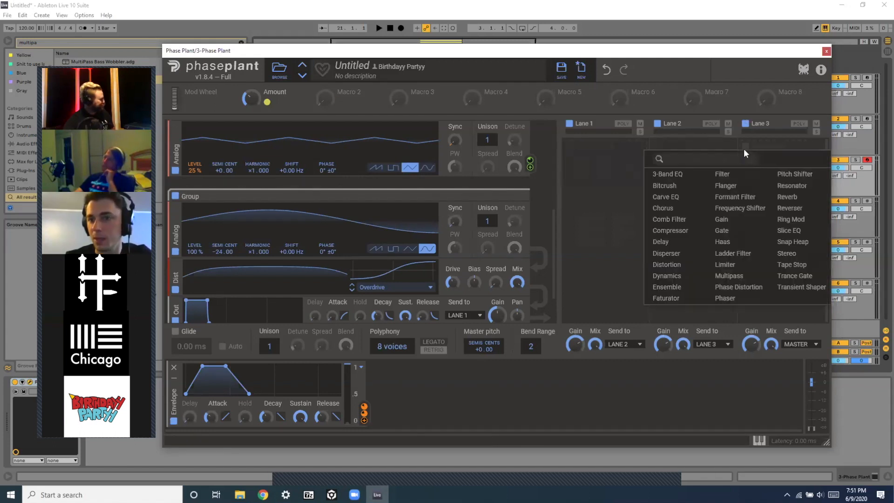
left_click(730, 275)
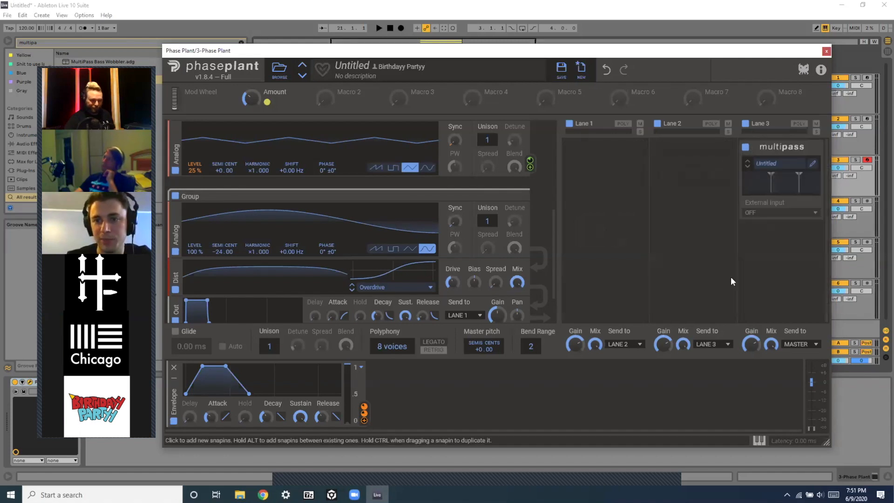
Load the THICC preset from the User folder into the Multipass effect.
left_click(780, 169)
left_click(542, 198)
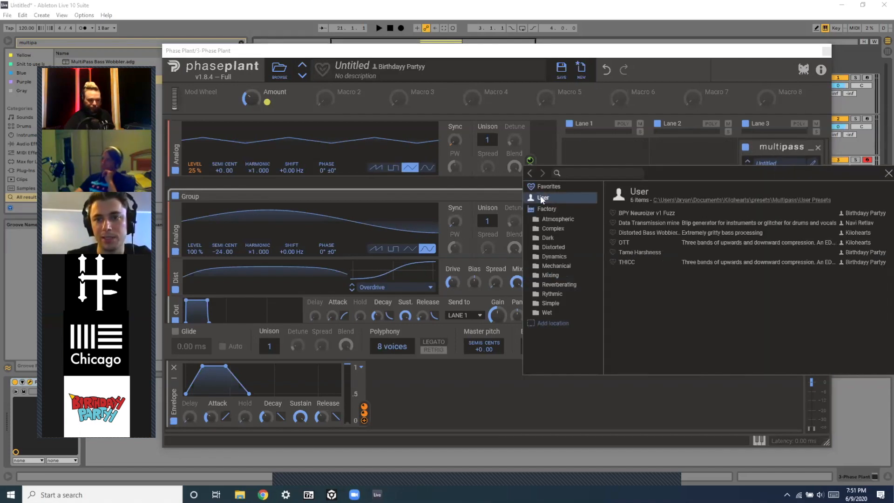
left_click(625, 263)
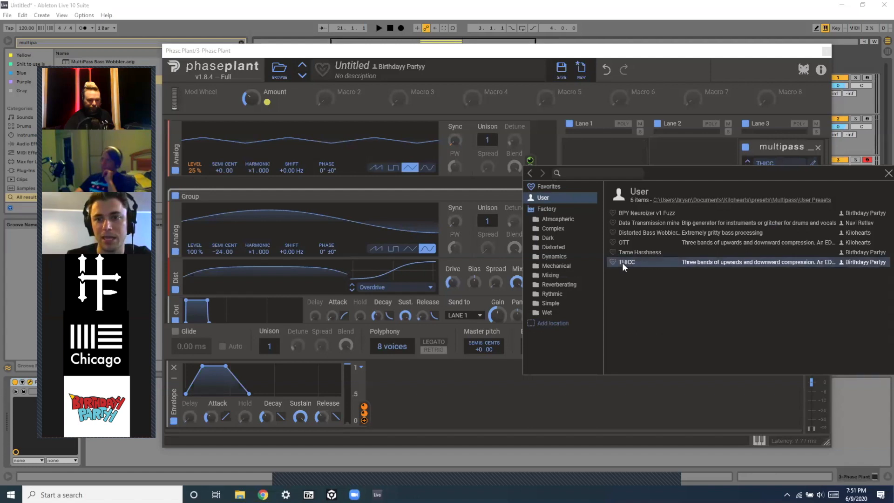
left_click(887, 173)
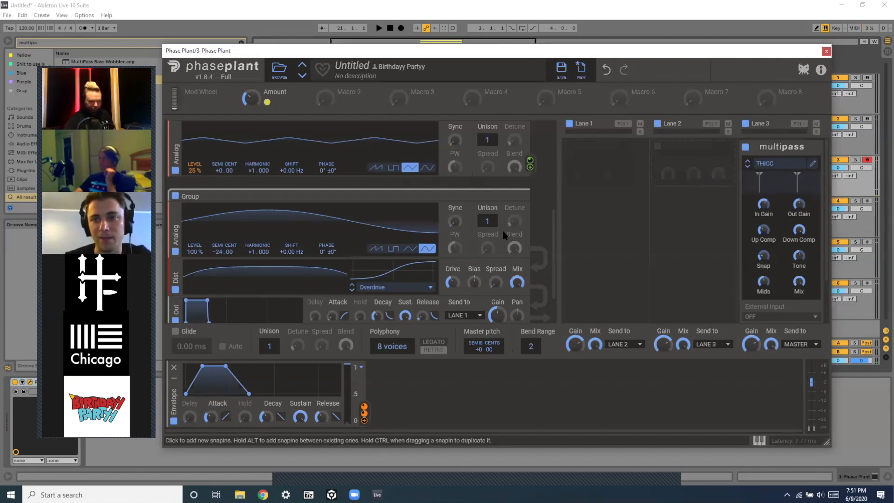
Add a sine LFO modulating the master pitch and set its rate to 5.84 Hz.
left_click(407, 380)
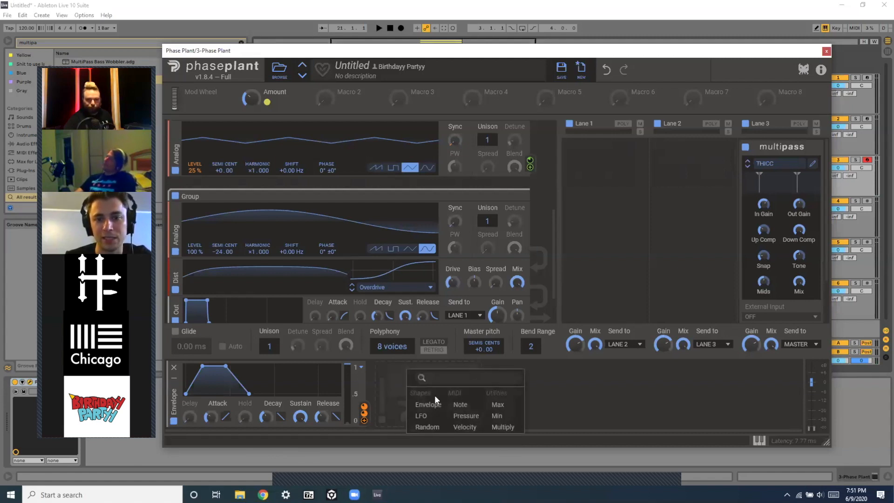
left_click(423, 416)
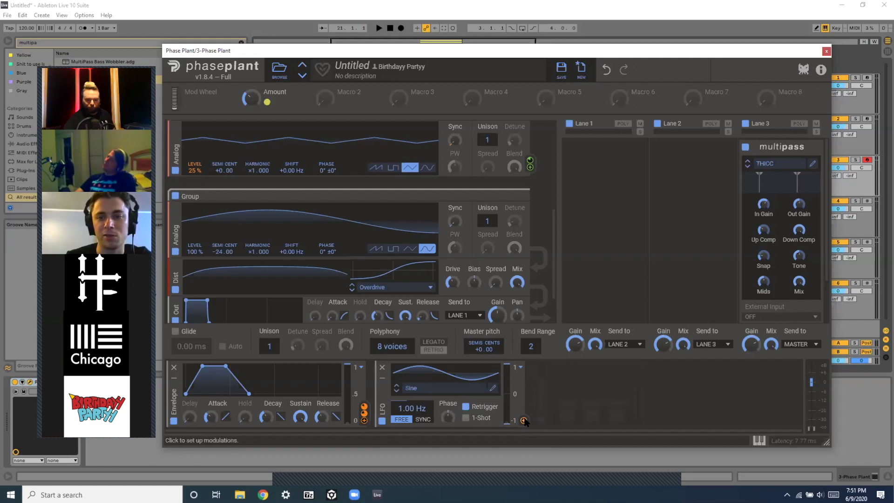
left_click_drag(524, 419, 484, 357)
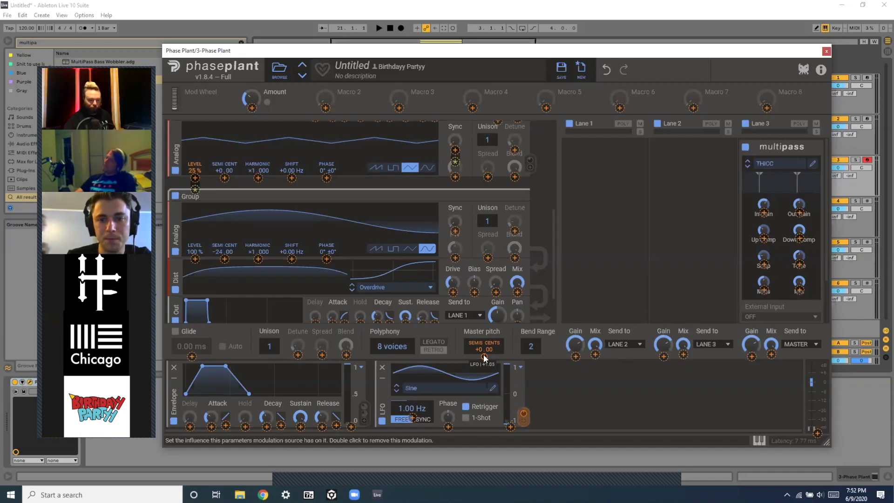
left_click(403, 396)
left_click_drag(401, 406, 401, 392)
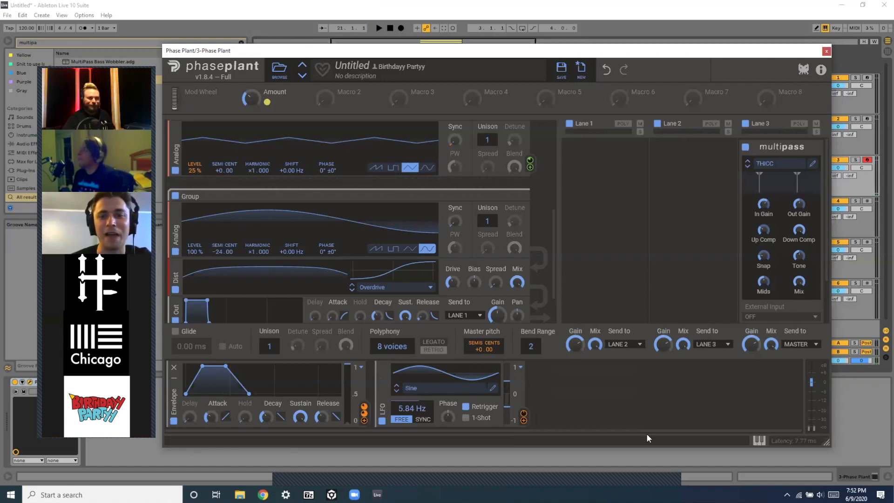
Link Macro 2 to the LFO's pitch modulation depth at 50% and raise the LFO rate to 6.88 Hz.
left_click(557, 393)
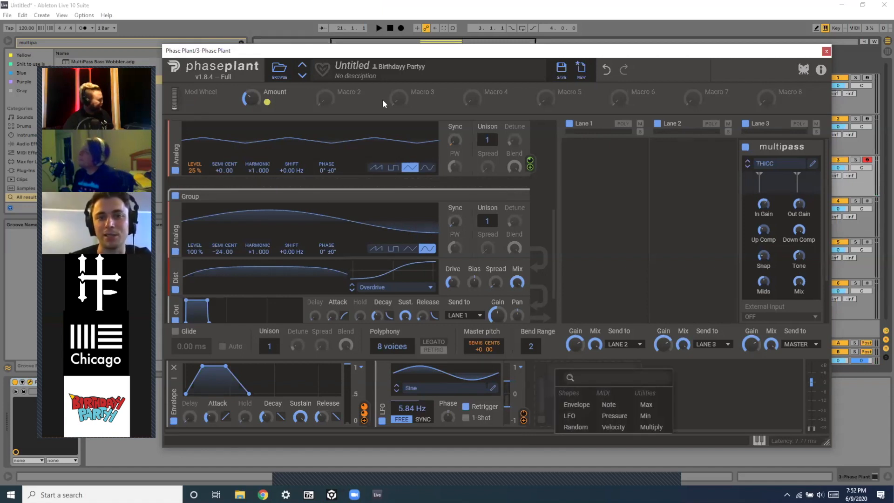
left_click(345, 88)
left_click_drag(343, 104, 511, 426)
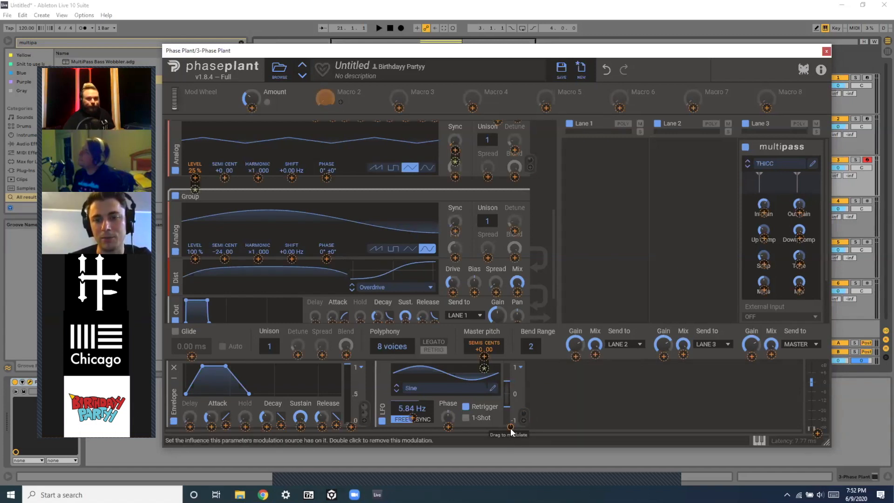
left_click_drag(510, 428, 511, 429)
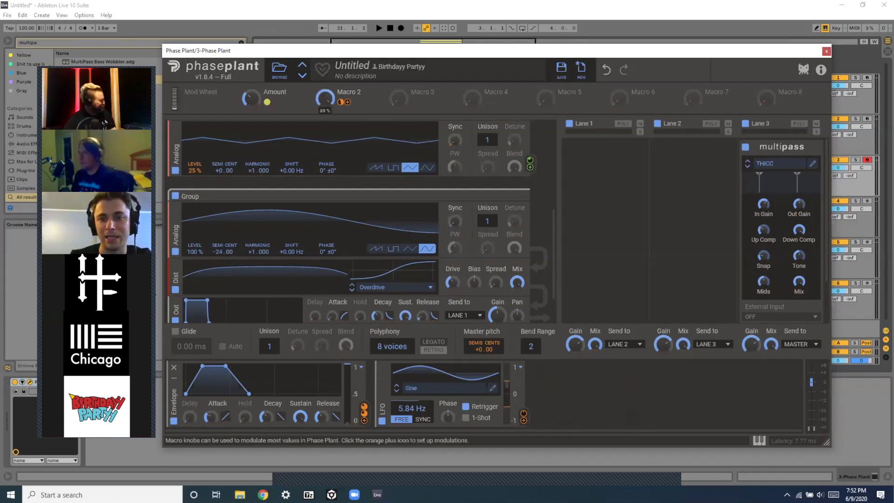
mouse_move(325, 98)
left_mouse_down()
mouse_move(325, 191)
mouse_move(325, 98)
left_mouse_up()
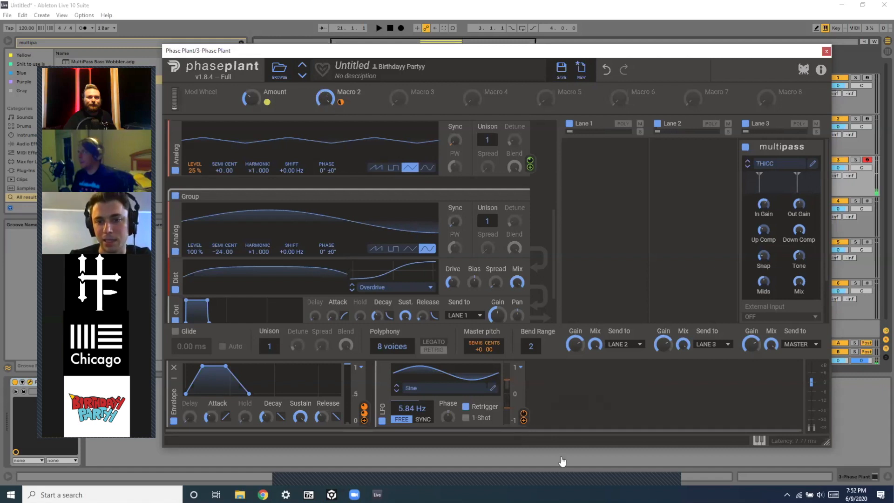
left_click_drag(511, 429, 511, 427)
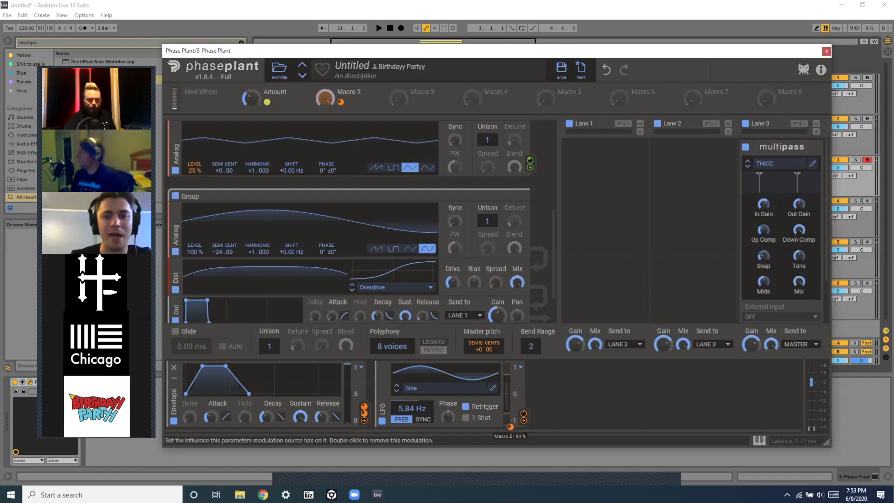
left_click_drag(410, 408, 410, 403)
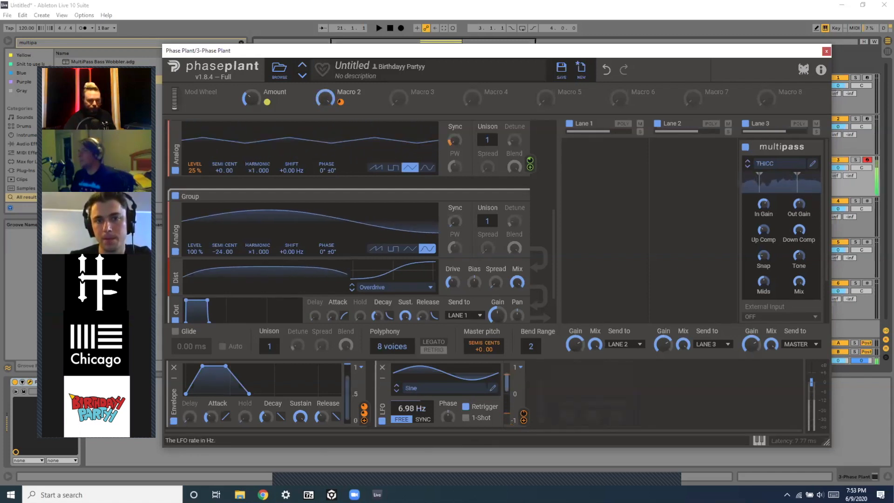
Rename Macro 2 as Vibrato and turn its knob fully down.
left_click(340, 91)
type("Vibrato")
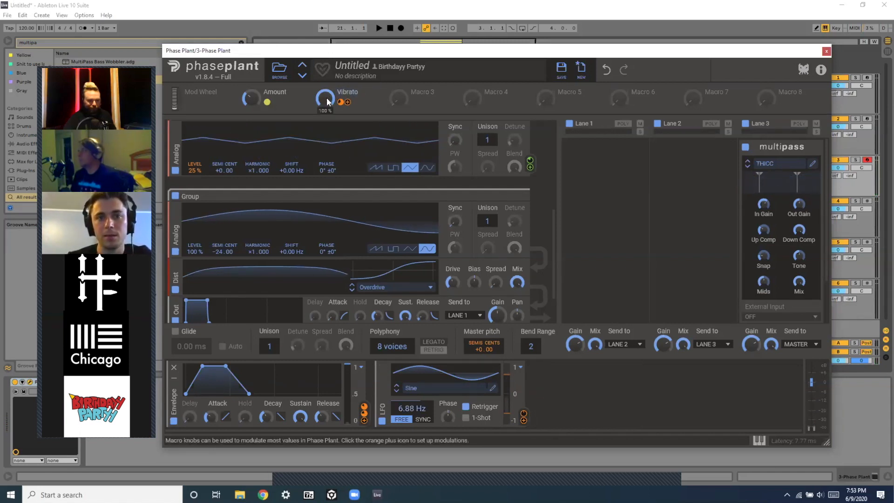
left_click_drag(327, 102, 327, 186)
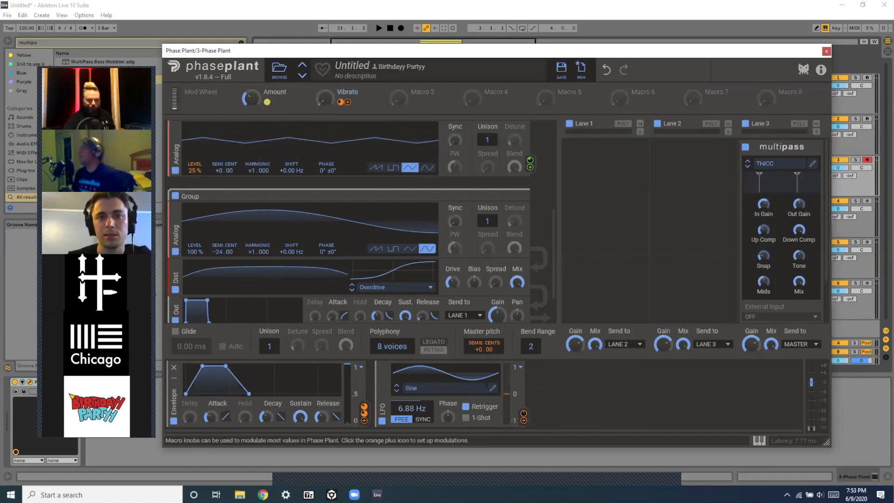
Audition the sound by sweeping the Amount and Vibrato macro knobs up and back down.
left_click_drag(251, 99, 252, 65)
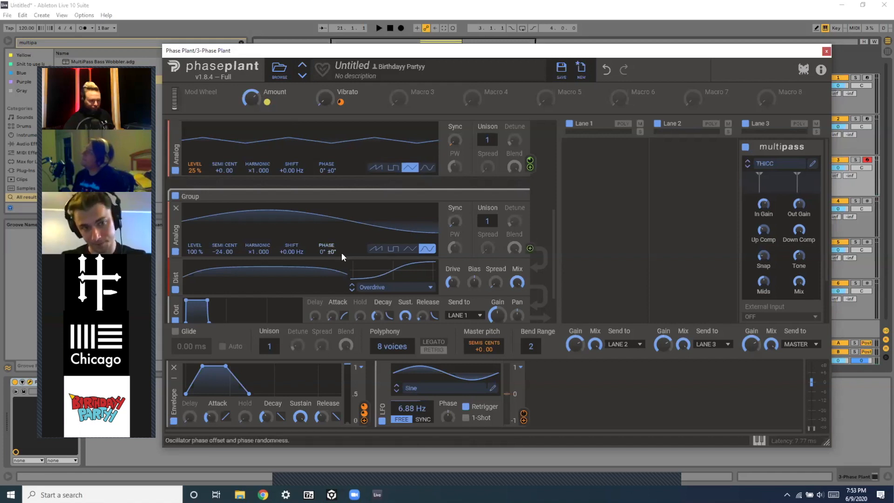
scroll(341, 252, "down", 5)
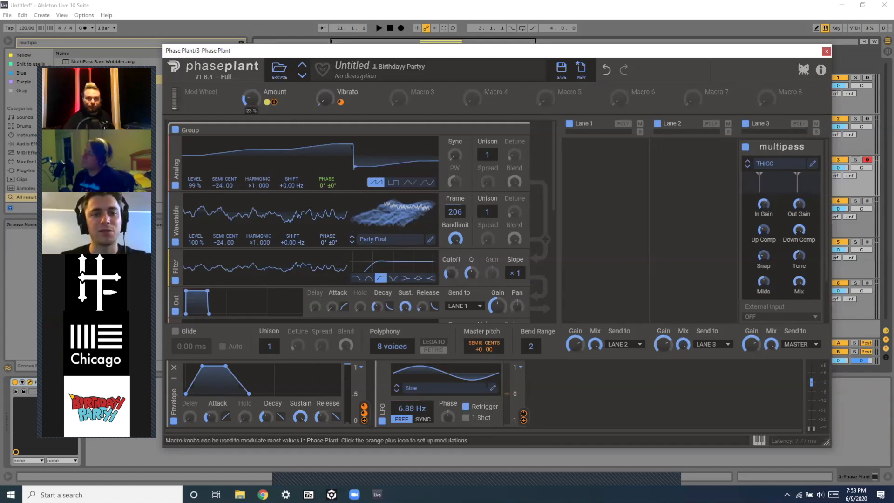
left_click_drag(252, 98, 252, 41)
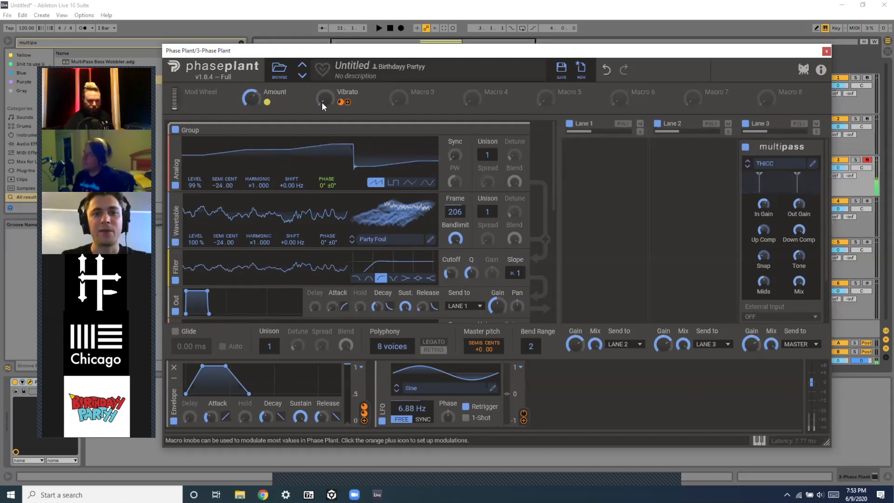
left_click_drag(325, 99, 325, 56)
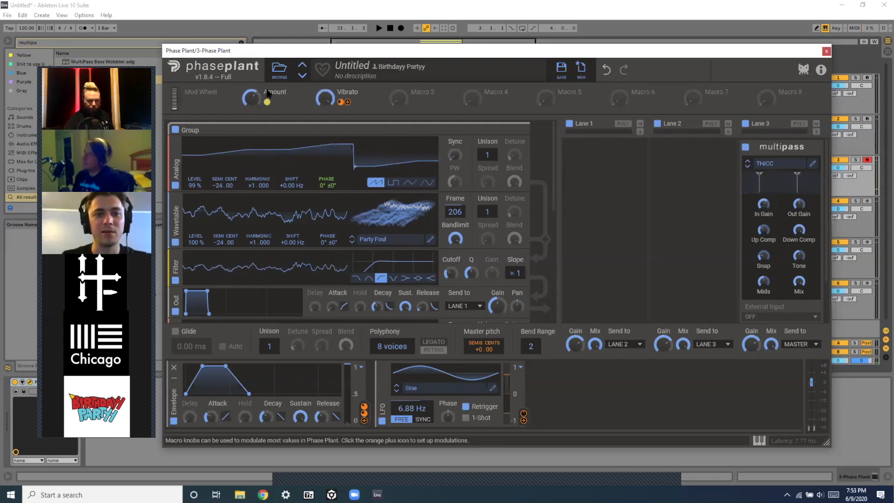
left_click_drag(252, 99, 252, 147)
left_click_drag(325, 99, 325, 136)
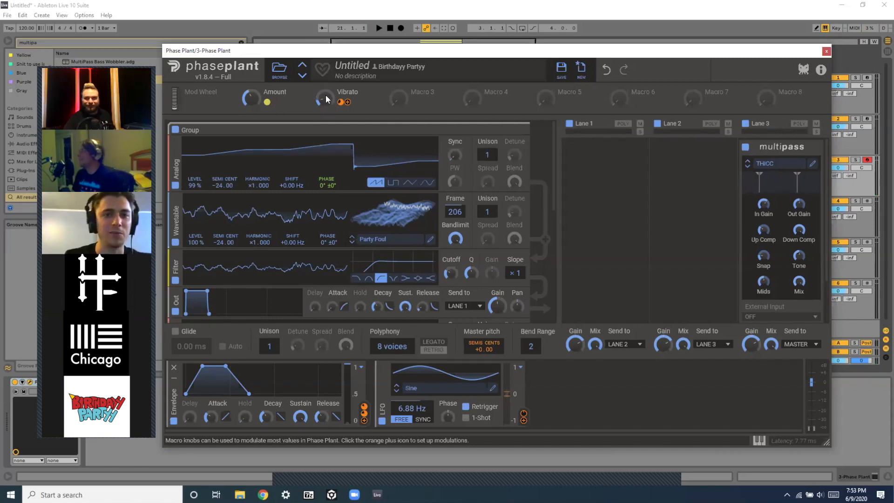